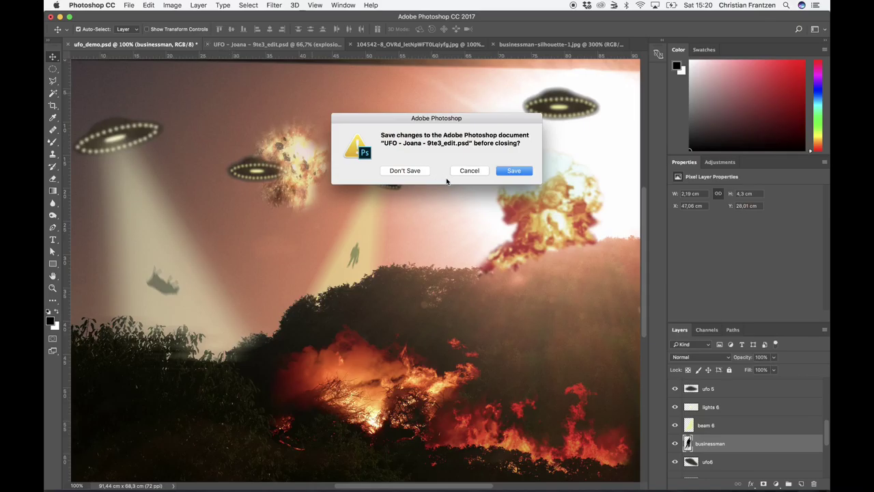
- Close every open document except ufo_demo.psd, discarding the changes to the UFO - Joana - 9te3_edit.psd file
left_click(412, 170)
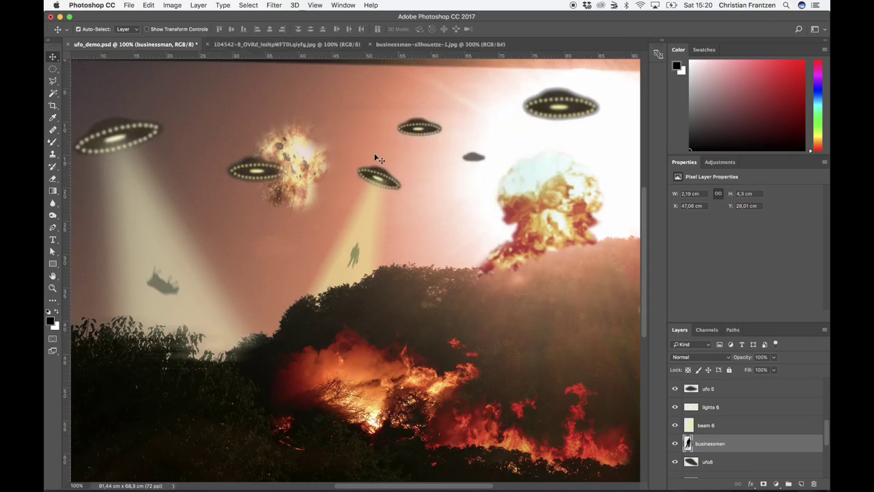
left_click(208, 44)
left_click(208, 45)
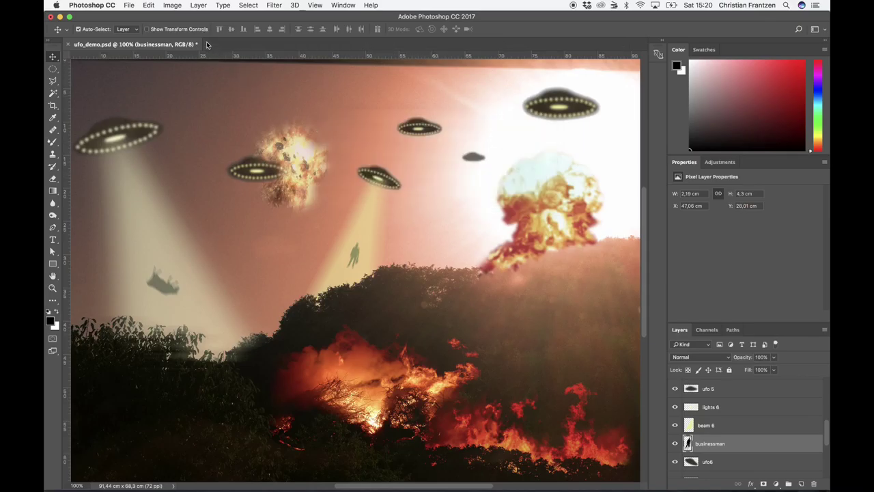
- Open the image Explosion-psd12997.png from the contents folder
left_click(127, 6)
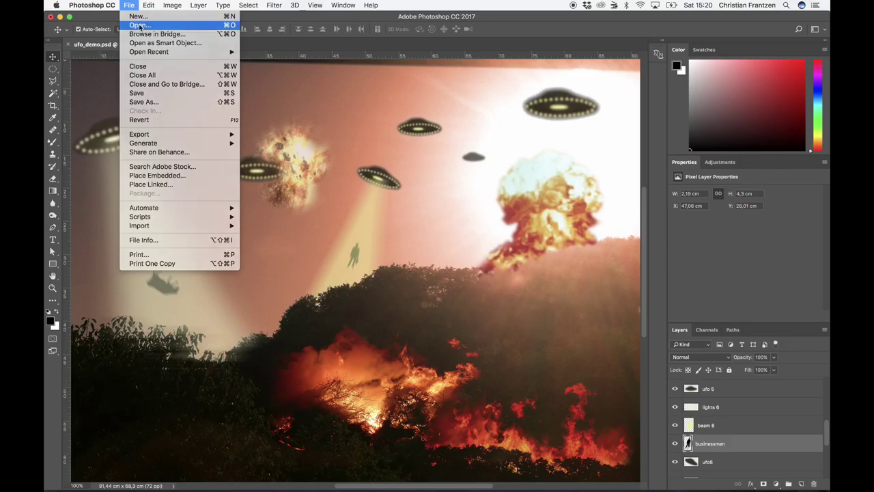
left_click(139, 25)
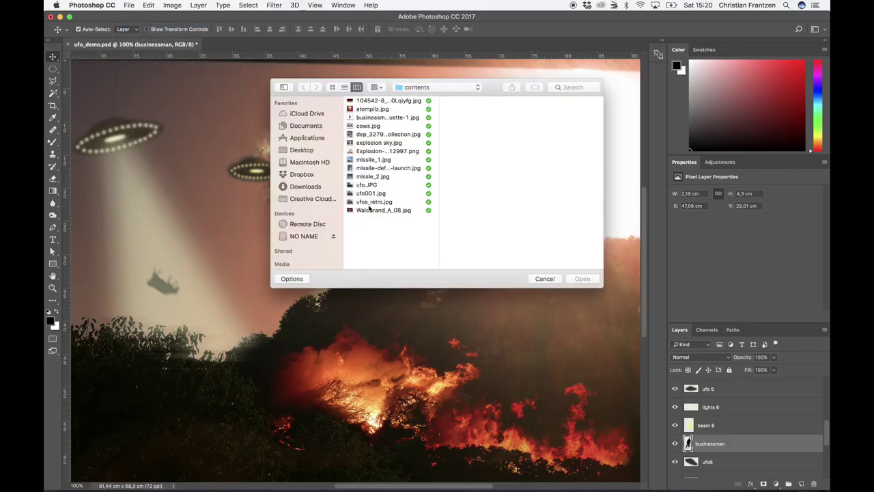
left_click(364, 153)
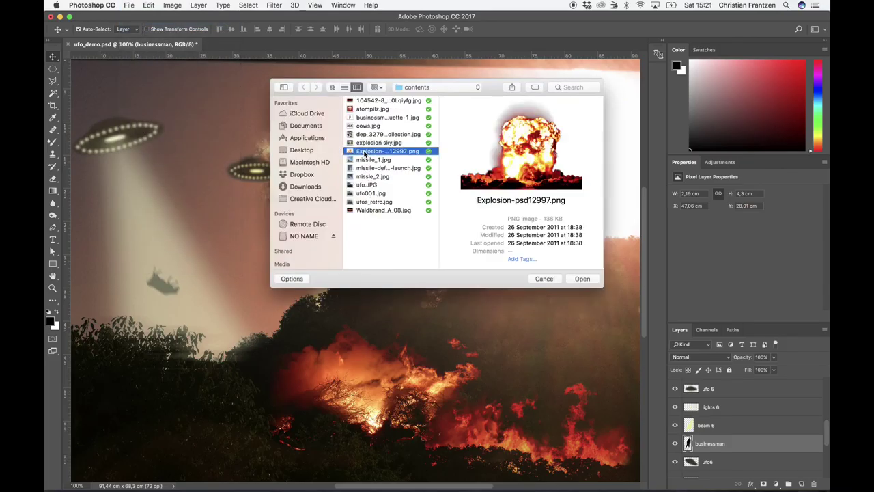
left_click(580, 280)
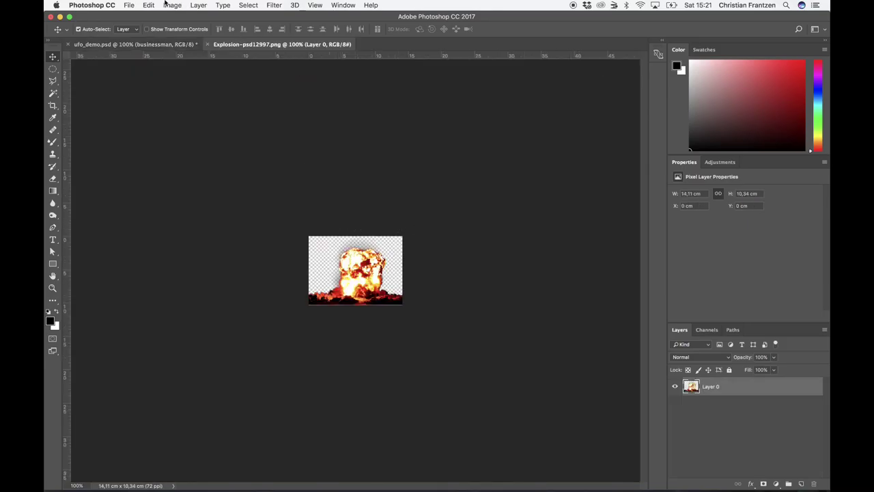
- Select the entire explosion image and copy it
left_click(250, 7)
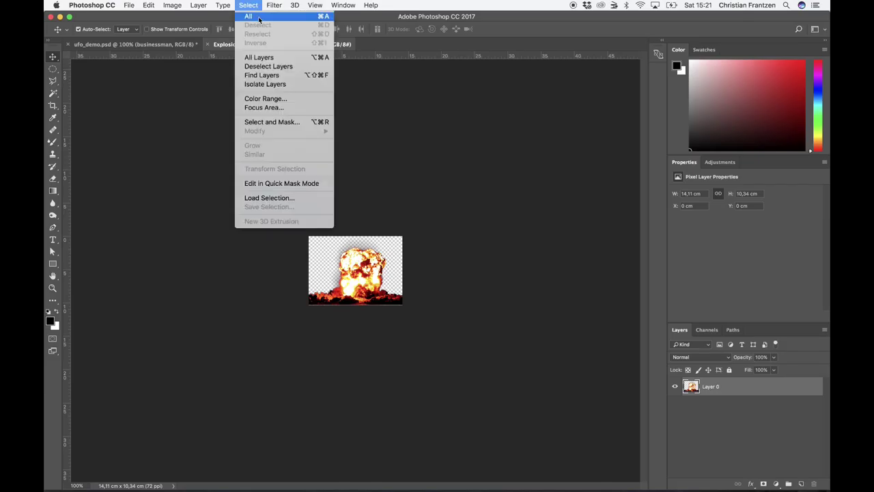
left_click(249, 16)
left_click(148, 5)
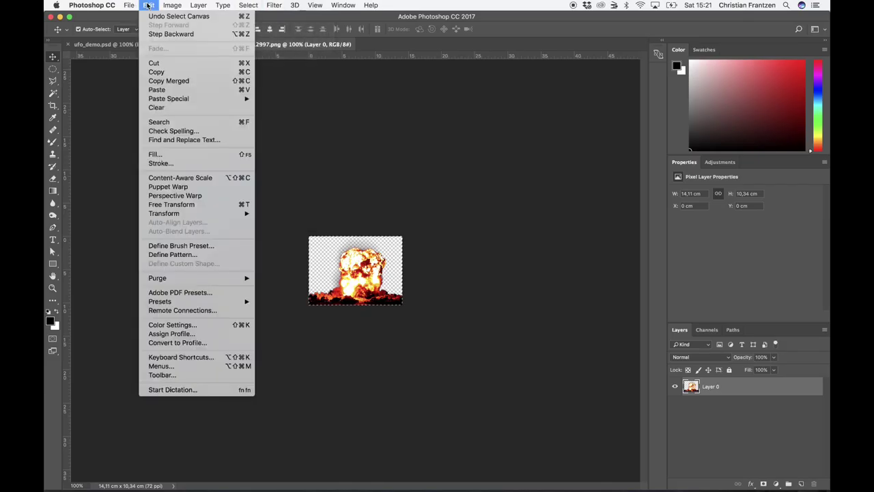
left_click(156, 72)
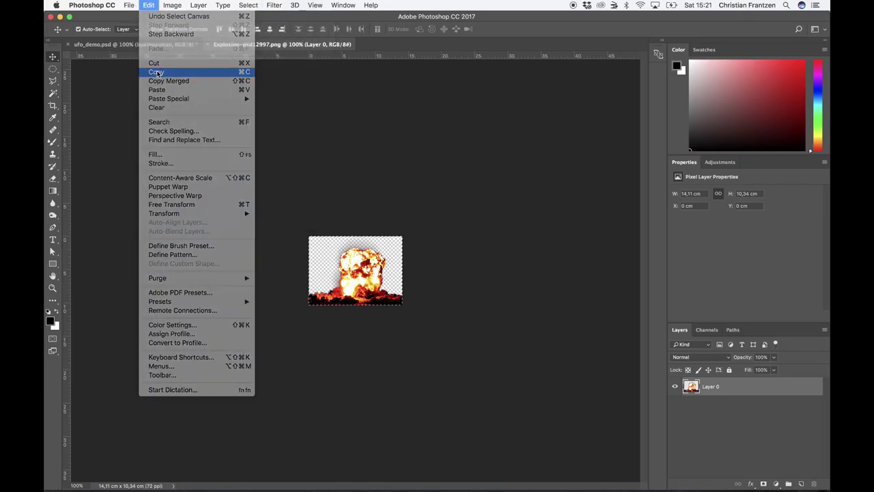
- In ufo_demo.psd, add a layer named "explosion 3" above the businessman layer and paste the copied explosion into it
left_click(149, 48)
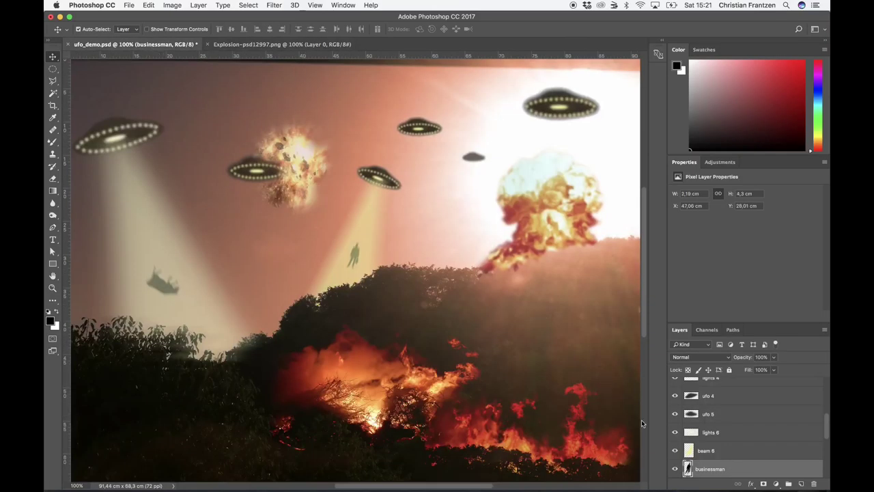
left_click(801, 483)
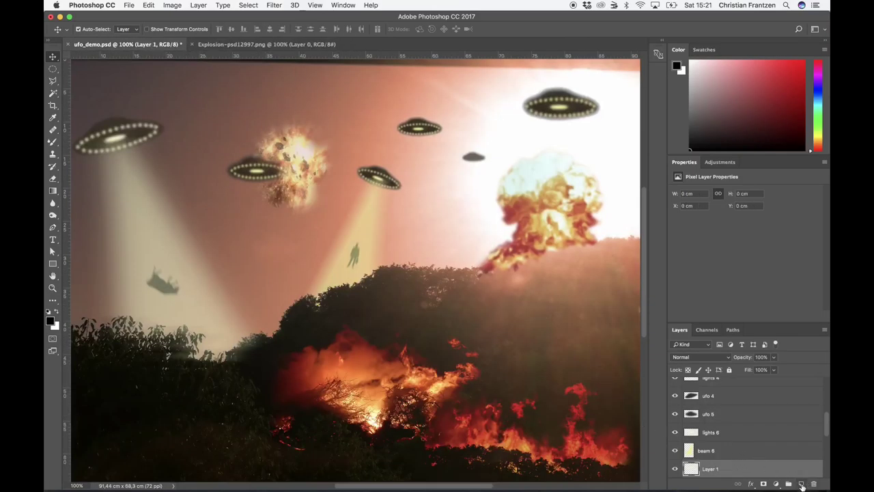
double_click(710, 469)
key("Return")
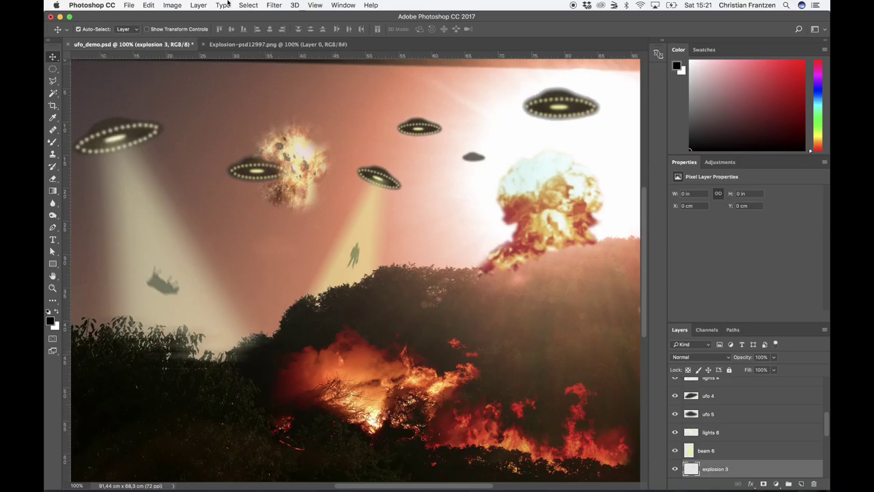
left_click(148, 7)
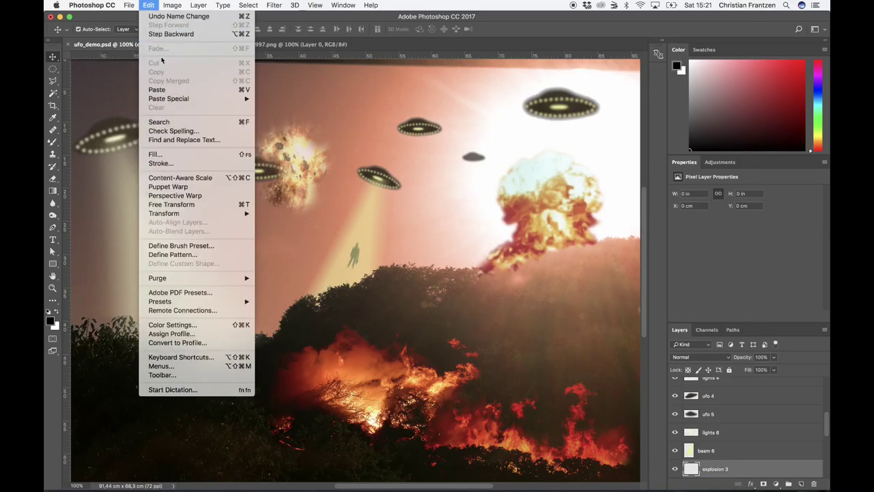
left_click(170, 92)
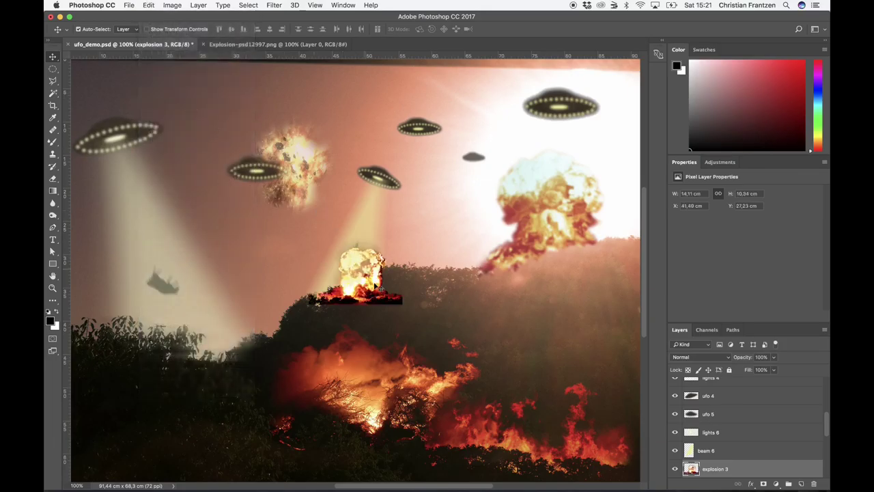
- Free-transform the pasted explosion proportionally to about 222.5% and move it up so its base sits on the hilltop
left_click(151, 6)
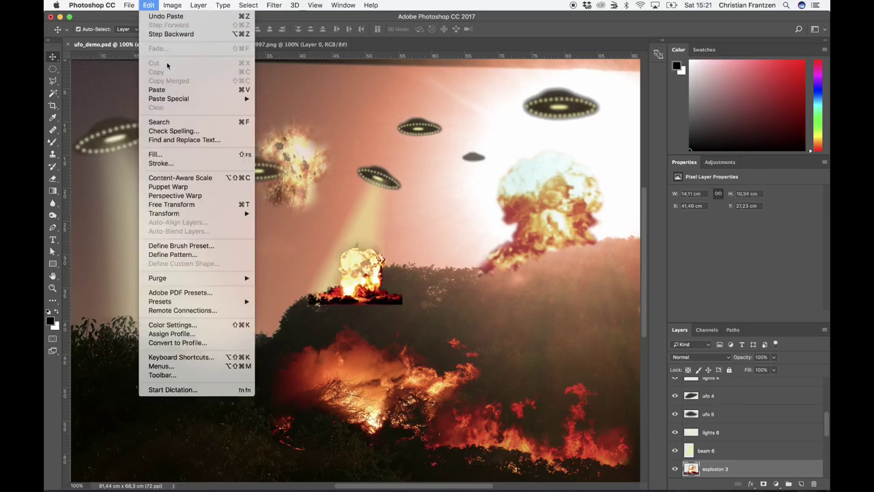
left_click(190, 207)
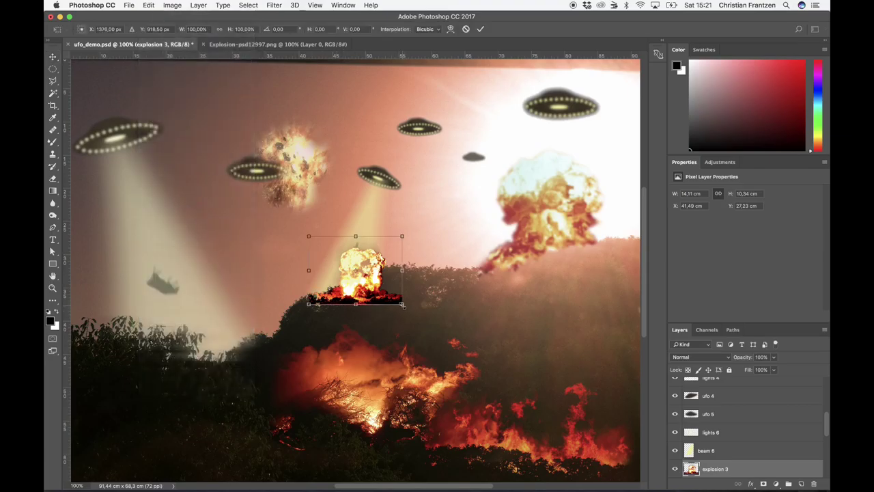
left_click_drag(402, 304, 510, 404)
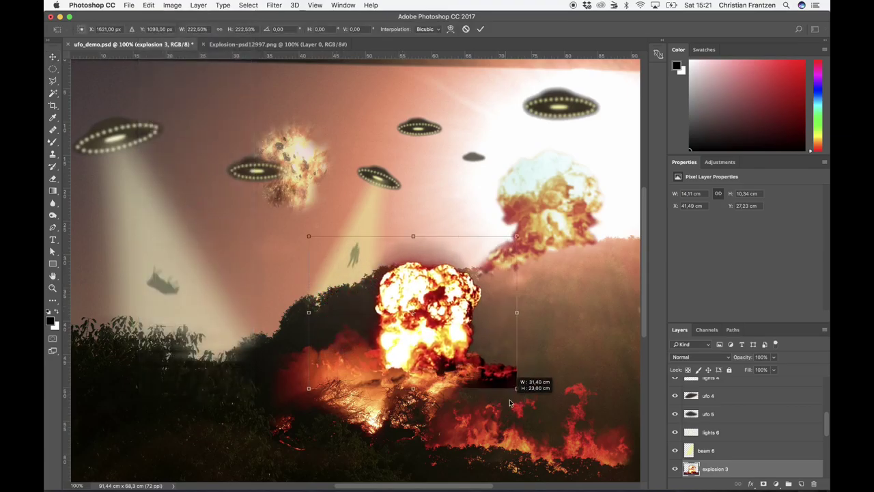
left_click_drag(442, 328, 404, 257)
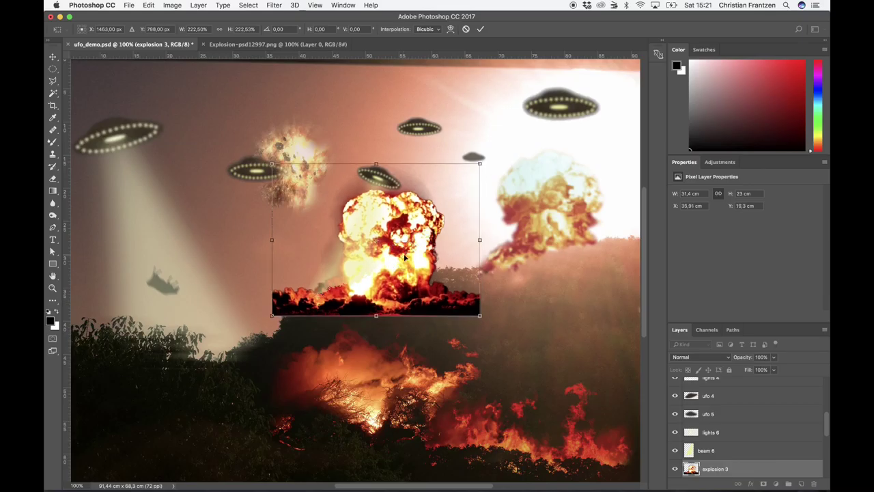
left_click(481, 29)
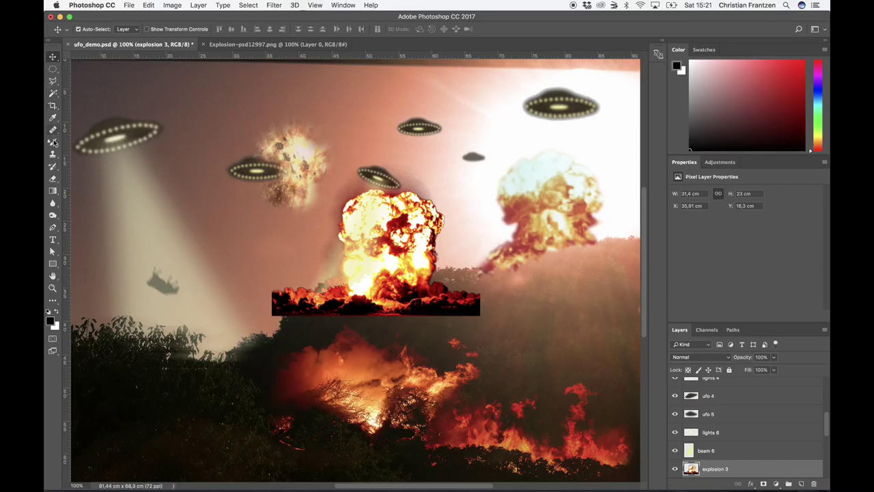
- Erase the dark ground strip around the explosion's base with the Eraser, raising its flow to 76%
left_click(53, 179)
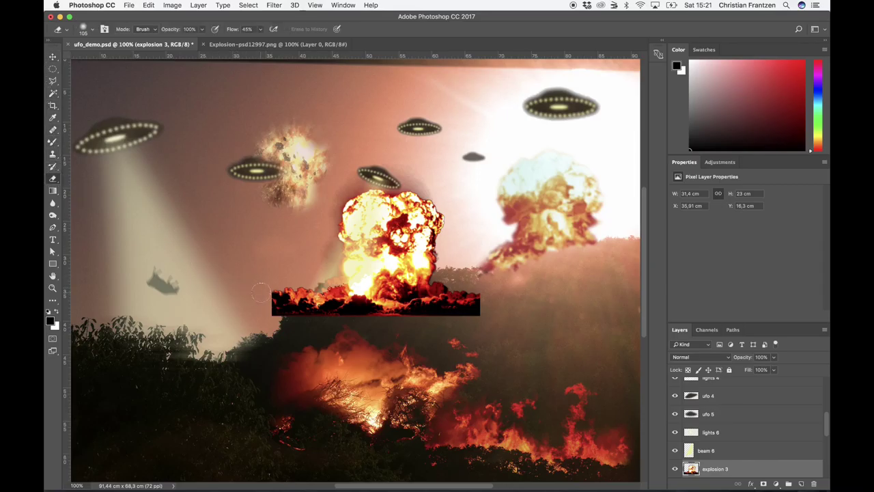
mouse_move(263, 292)
left_mouse_down()
mouse_move(291, 315)
mouse_move(267, 284)
mouse_move(271, 307)
left_mouse_up()
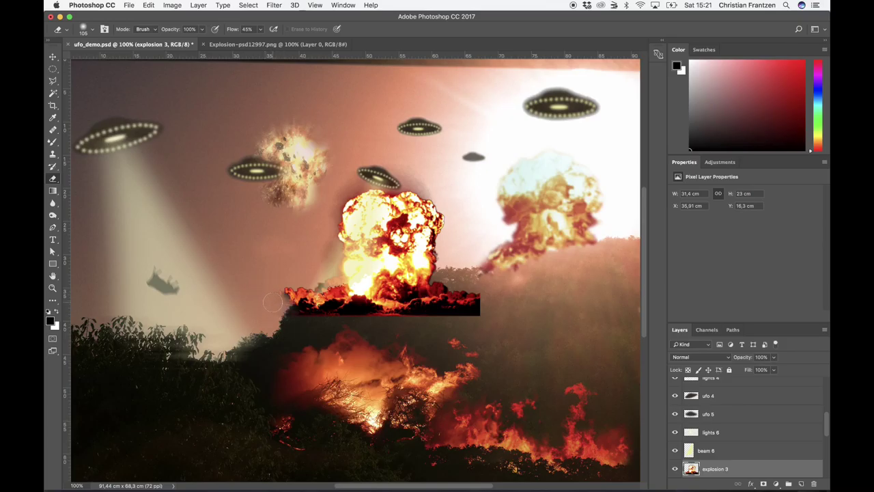
left_click(260, 29)
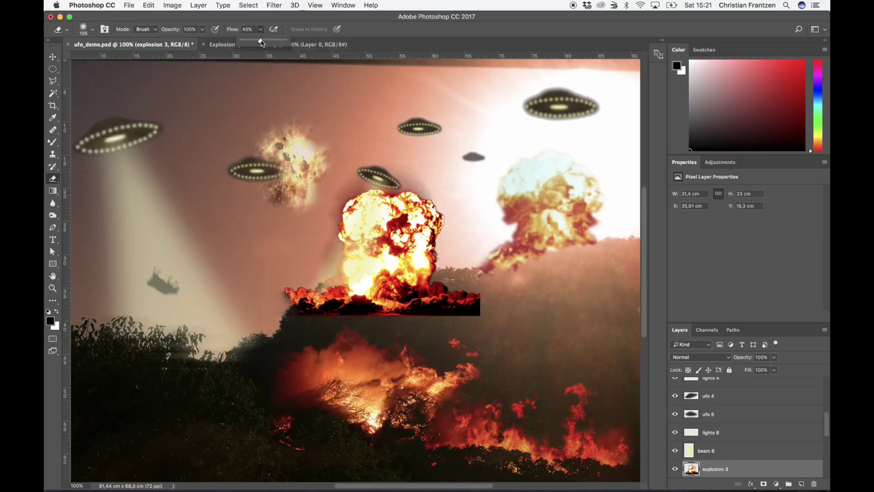
left_click_drag(260, 43, 274, 43)
mouse_move(290, 274)
left_mouse_down()
mouse_move(276, 312)
mouse_move(282, 332)
mouse_move(283, 283)
mouse_move(294, 307)
mouse_move(306, 282)
mouse_move(312, 321)
mouse_move(316, 301)
mouse_move(329, 307)
mouse_move(327, 297)
mouse_move(383, 320)
mouse_move(478, 316)
mouse_move(473, 294)
mouse_move(460, 314)
mouse_move(458, 301)
mouse_move(443, 305)
mouse_move(454, 289)
mouse_move(444, 284)
mouse_move(444, 302)
mouse_move(435, 308)
mouse_move(438, 285)
mouse_move(437, 302)
mouse_move(444, 289)
mouse_move(417, 317)
left_mouse_up()
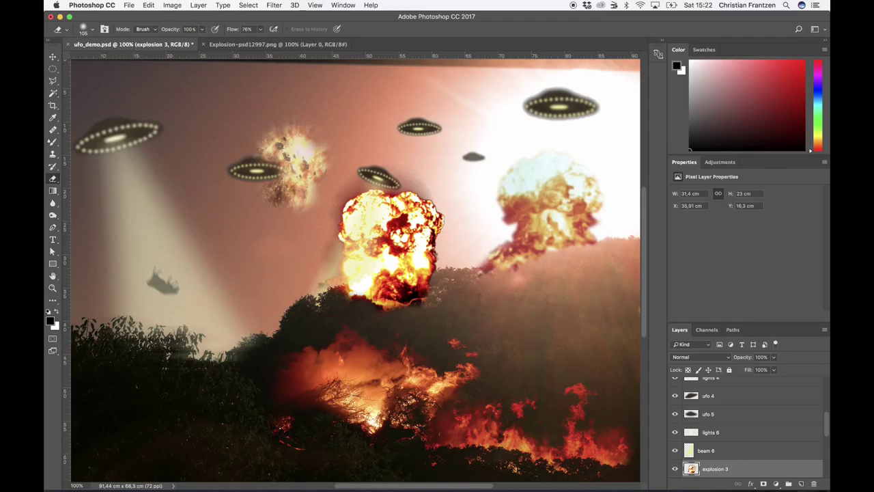
left_click(53, 58)
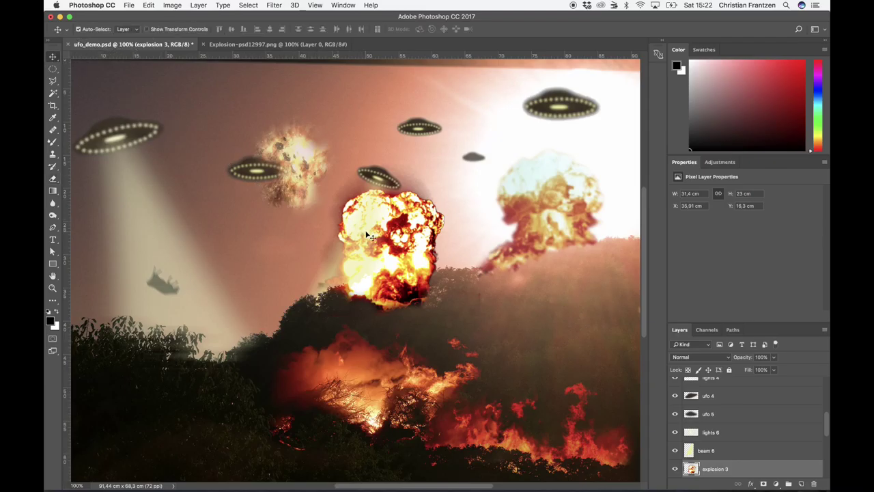
left_click(344, 224)
left_click_drag(343, 227, 322, 210)
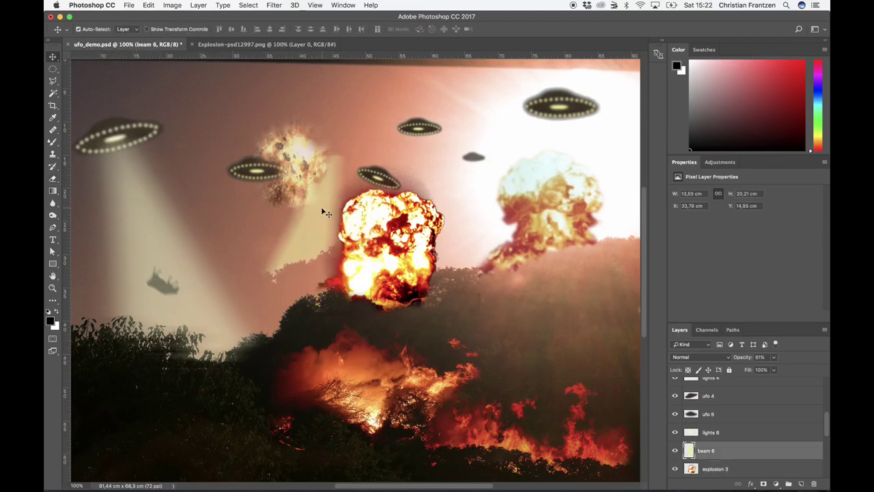
left_click(148, 5)
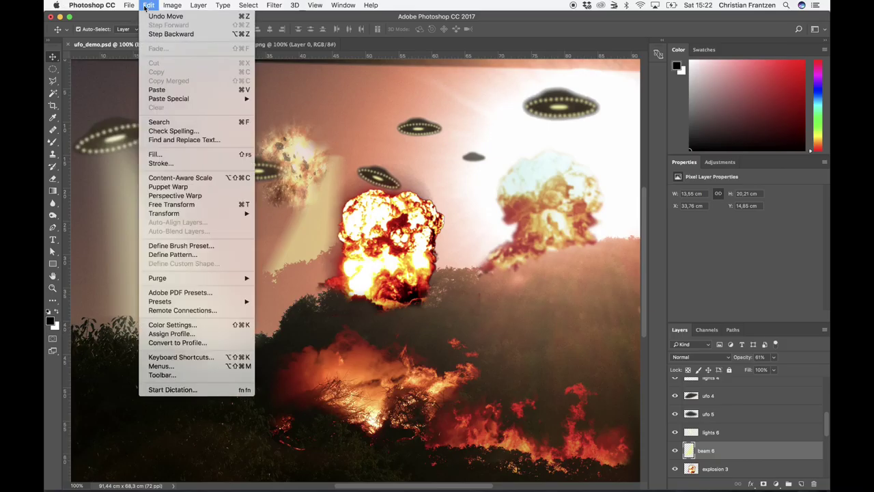
left_click(150, 16)
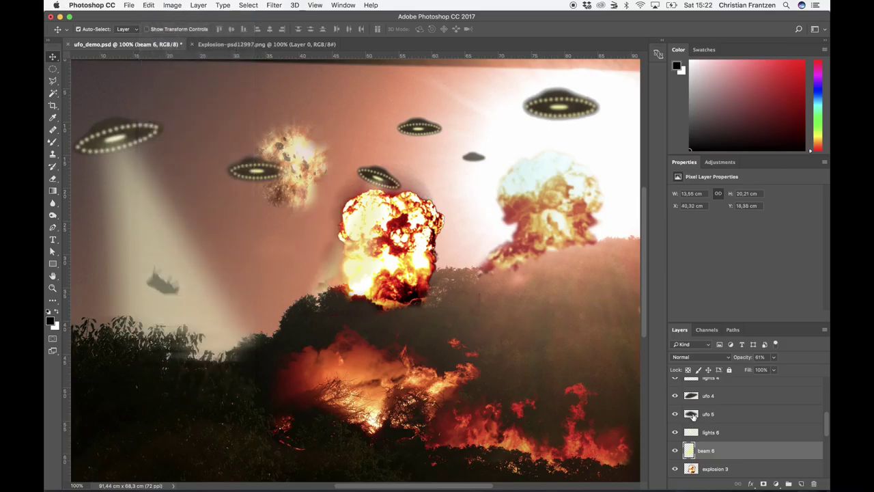
- Move the explosion 3 layer up into the sky beside the smaller explosion and erase its leftover edges and dark haze
left_click(706, 471)
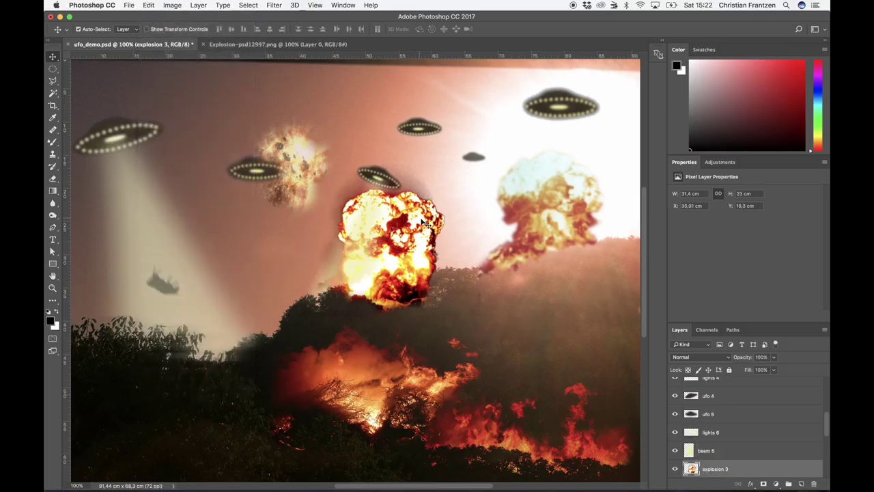
mouse_move(434, 219)
left_mouse_down()
mouse_move(481, 201)
mouse_move(437, 148)
mouse_move(392, 145)
left_mouse_up()
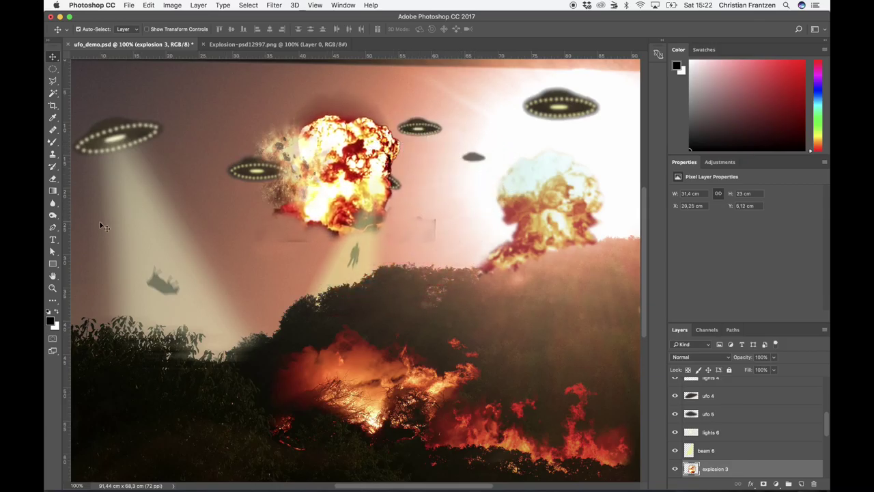
left_click(52, 179)
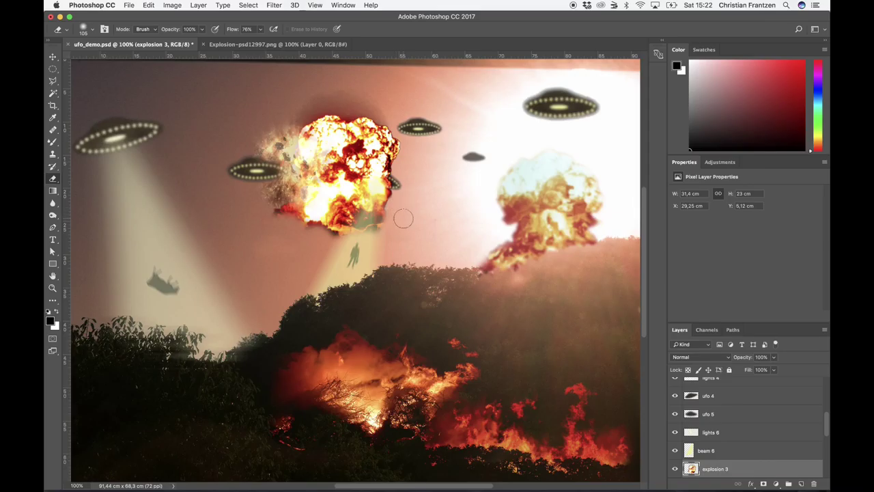
mouse_move(389, 110)
left_mouse_down()
mouse_move(325, 95)
mouse_move(291, 109)
left_mouse_up()
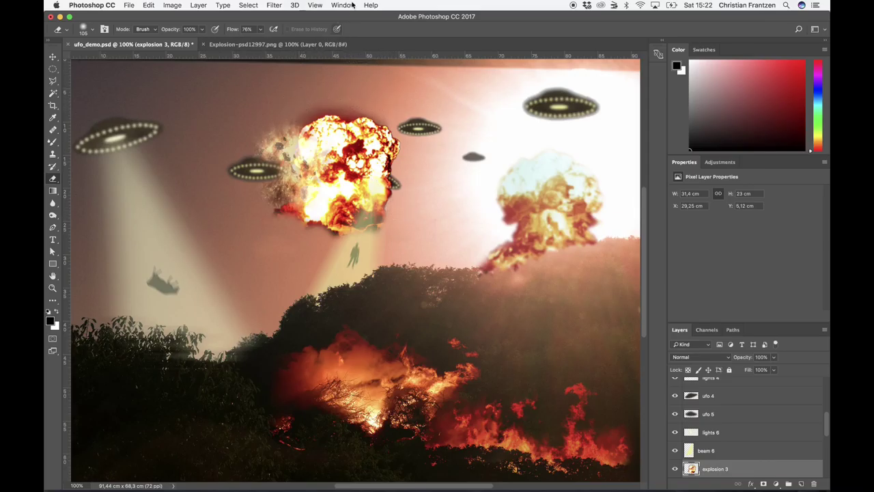
- Apply a slight Gaussian Blur to the explosion 3 layer to soften it
left_click(275, 5)
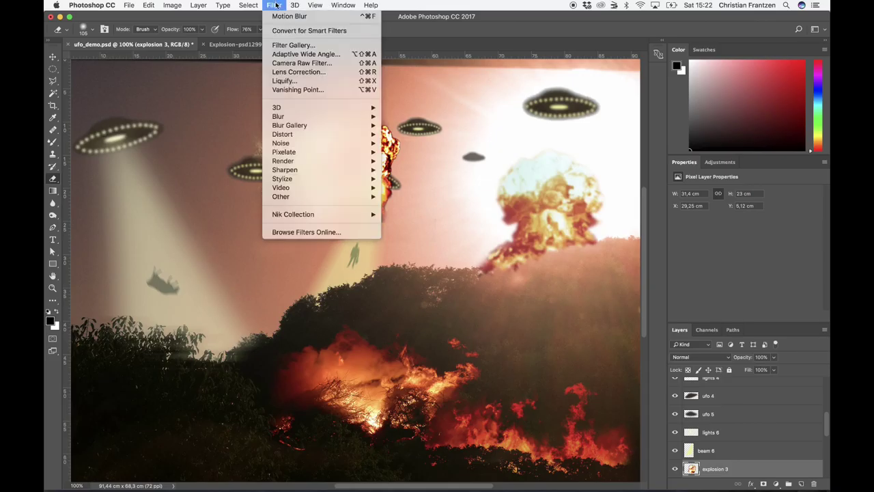
mouse_move(281, 116)
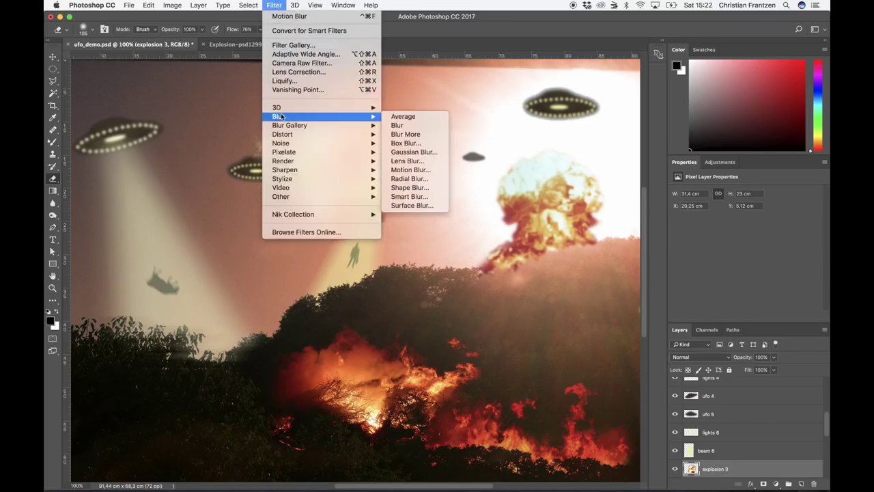
left_click(409, 152)
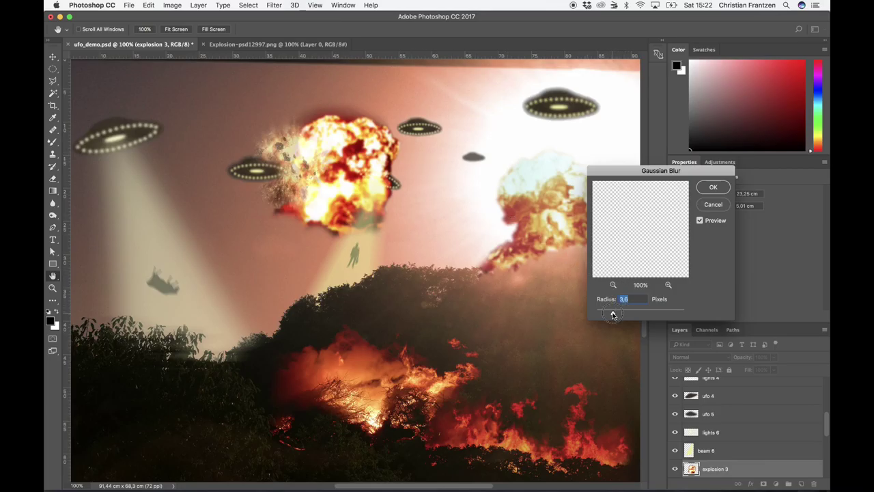
left_click_drag(612, 314, 616, 315)
left_click(715, 188)
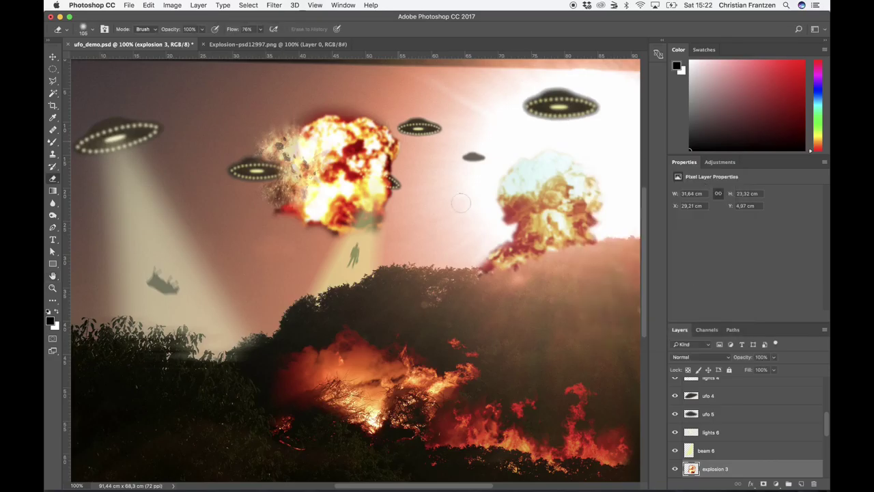
- Try the Lighten blend mode on the explosion 3 layer, and settle on Screen instead
left_click(727, 358)
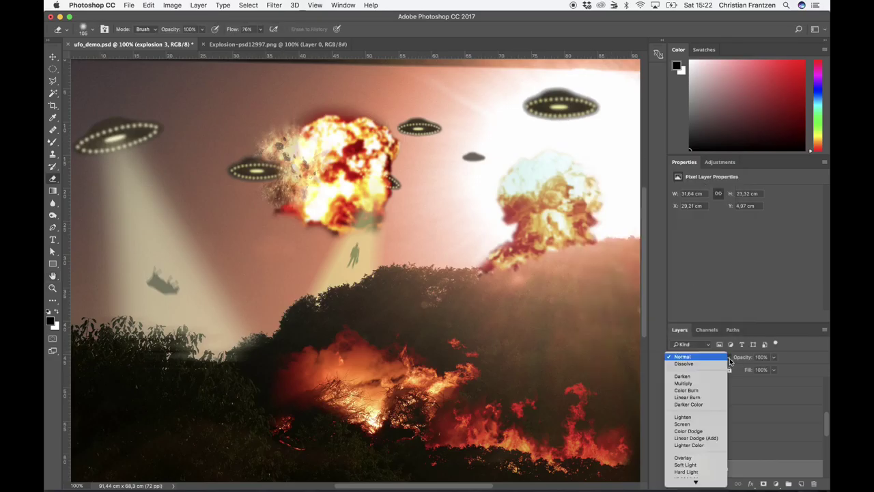
left_click(705, 418)
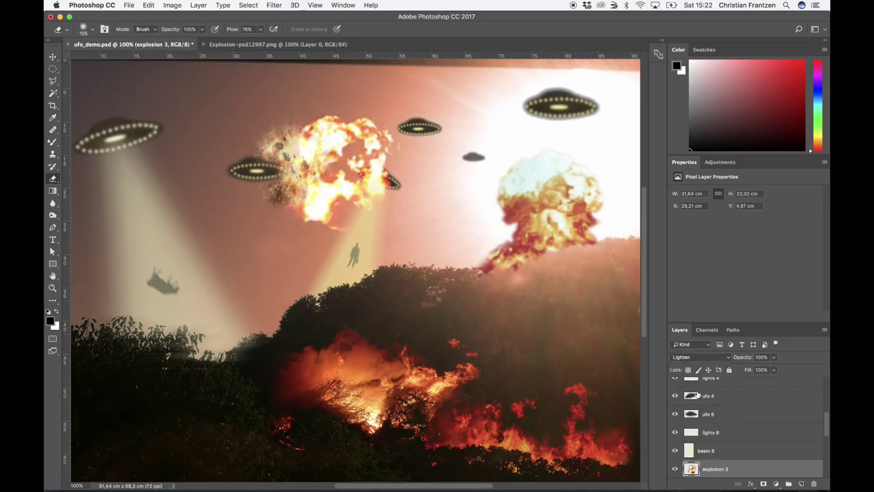
left_click(710, 360)
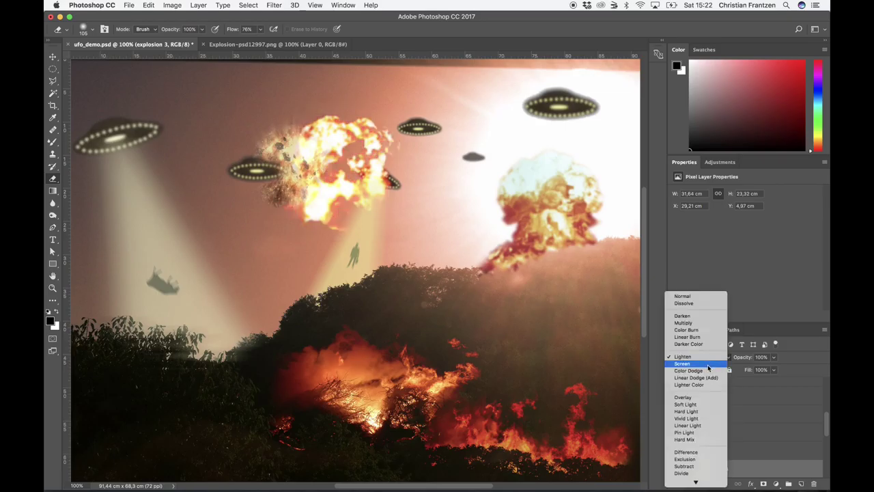
left_click(708, 368)
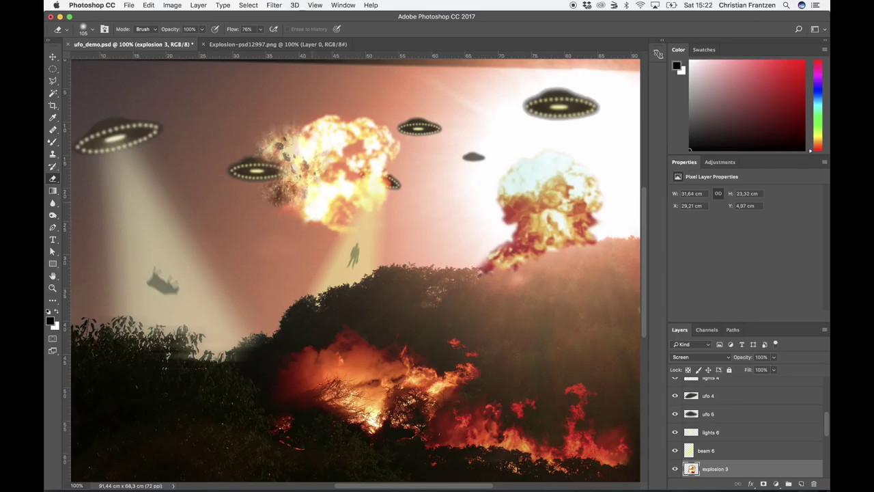
- Rotate the explosion 3 layer about 35° counter-clockwise with Free Transform and move it behind the leftmost UFO
left_click(149, 6)
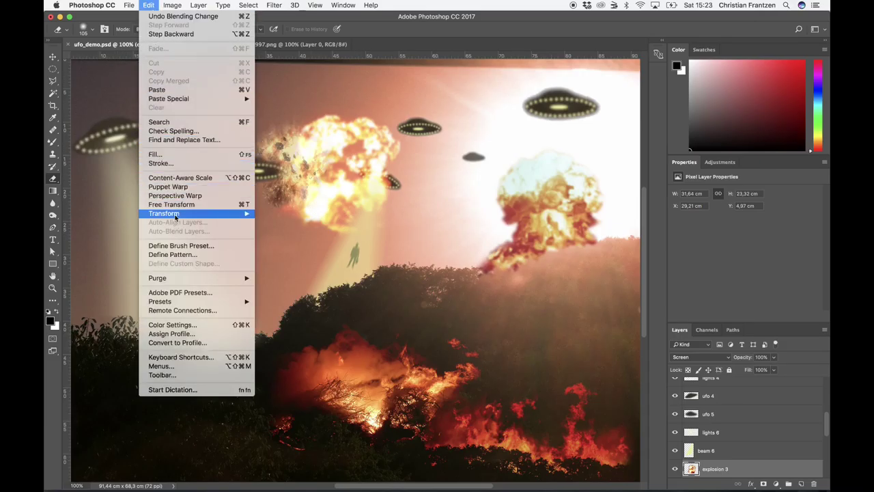
mouse_move(175, 217)
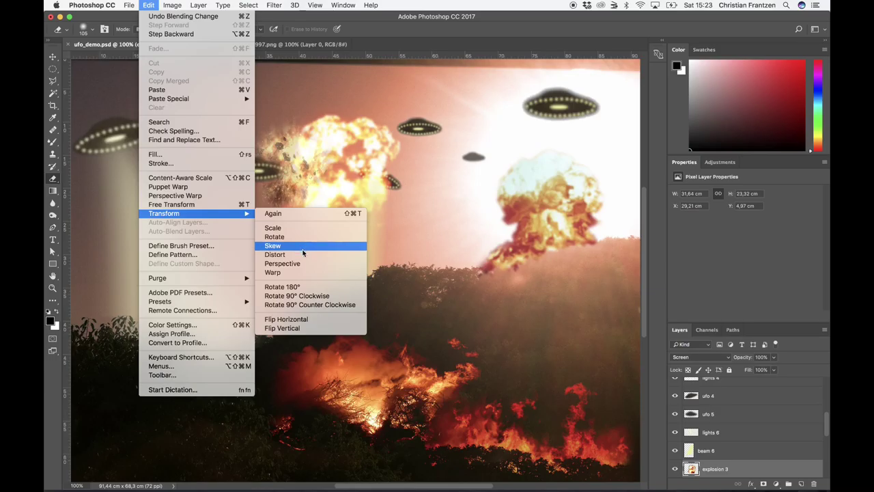
left_click(202, 205)
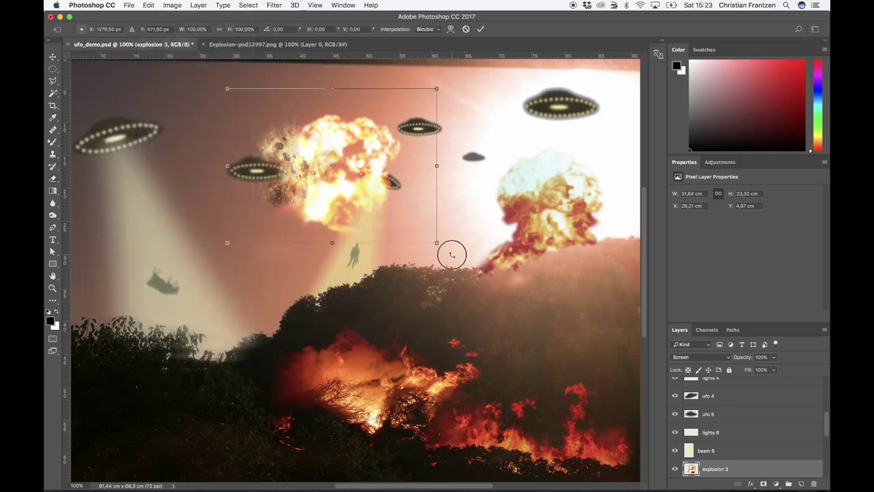
left_click_drag(448, 254, 452, 169)
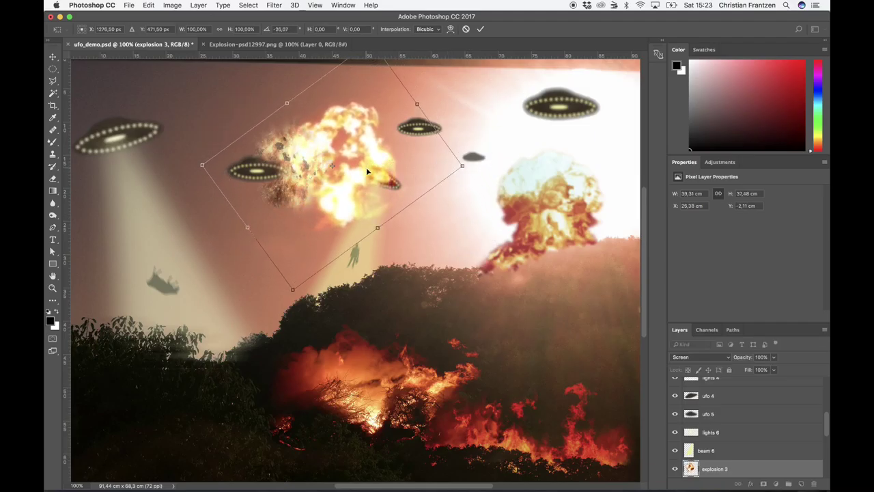
key("Return")
key("e")
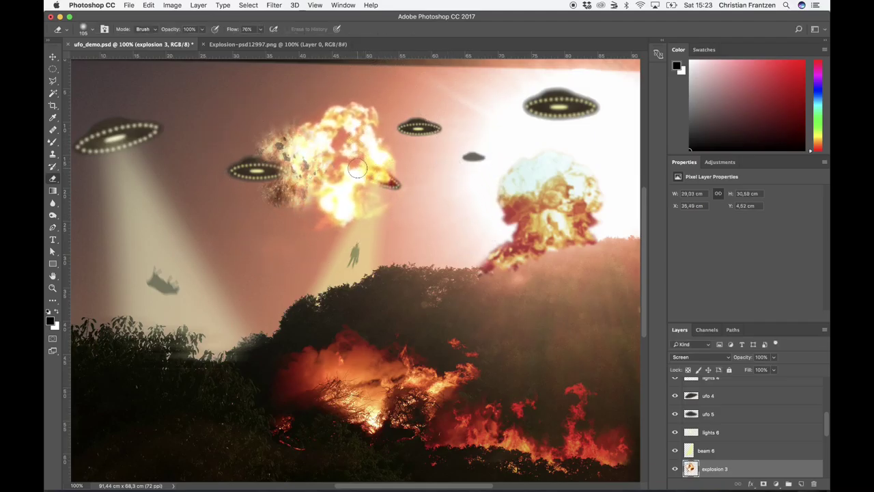
left_click(52, 56)
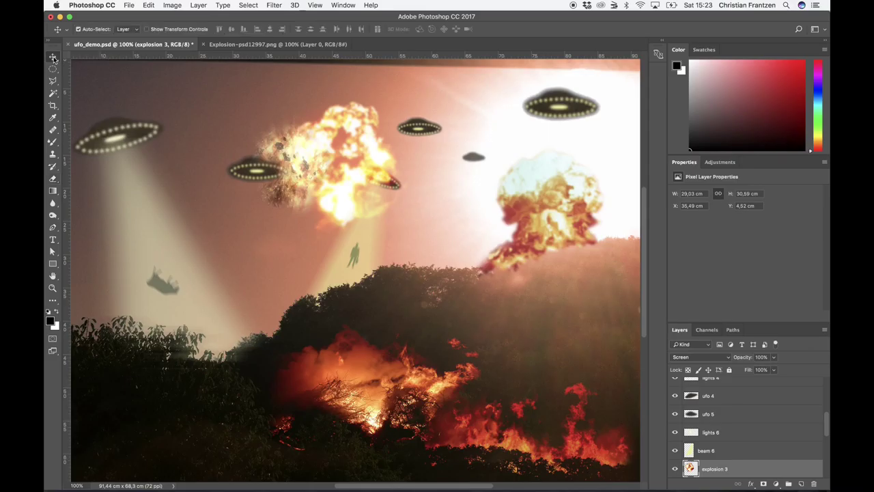
left_click_drag(384, 164, 188, 155)
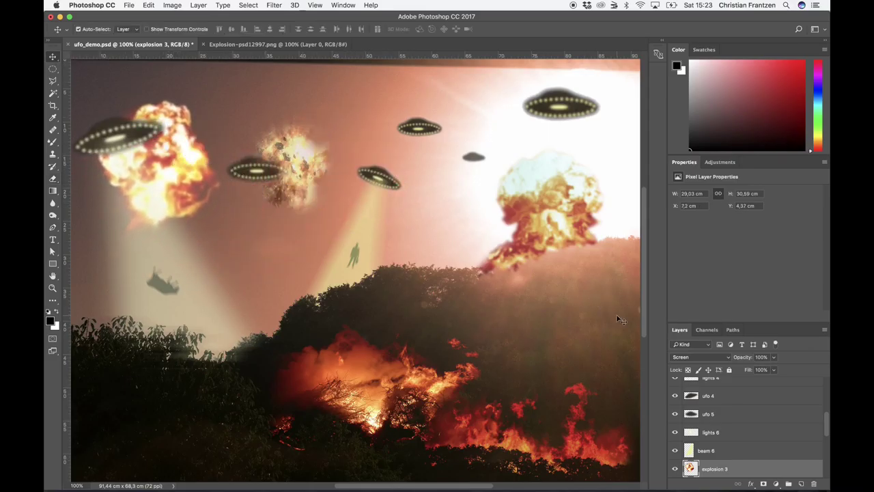
- Try the Color Dodge, Linear Dodge (Add) and Overlay blend modes on the explosion 3 layer
left_click(728, 357)
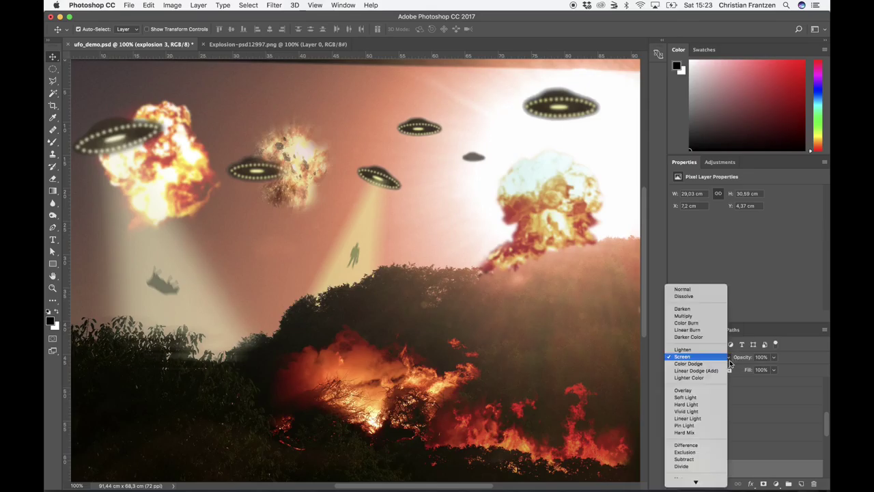
left_click(725, 364)
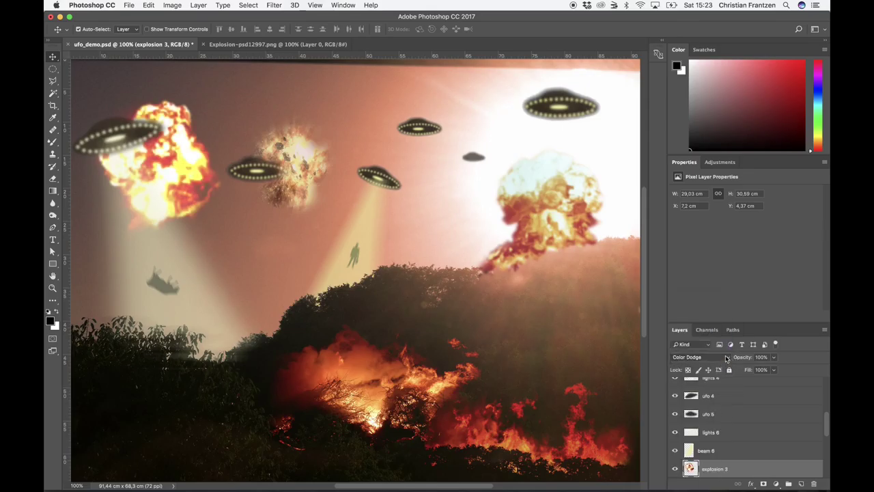
left_click(726, 357)
left_click(726, 363)
left_click(728, 358)
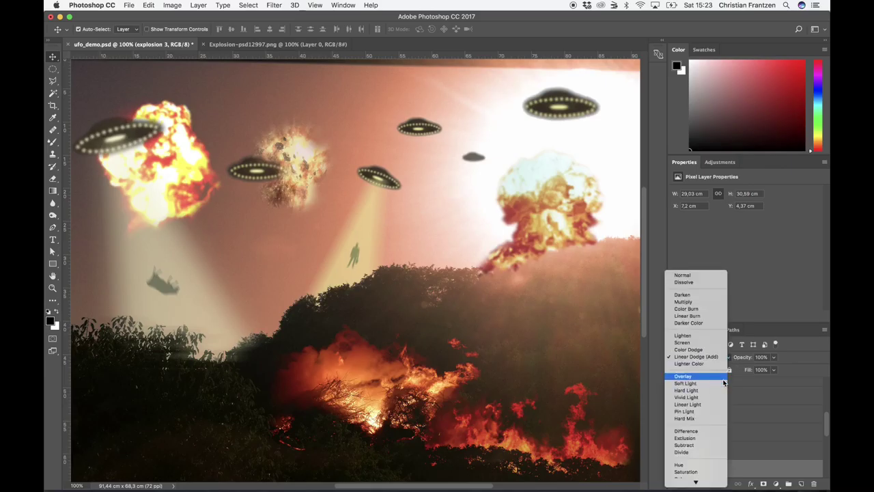
left_click(723, 378)
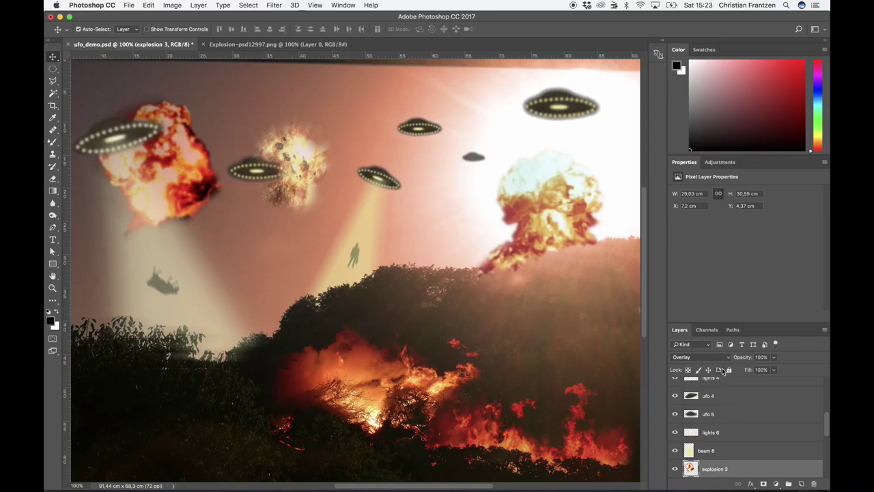
- Try the Soft Light, Hard Light and Vivid Light blend modes on the explosion 3 layer
left_click(727, 357)
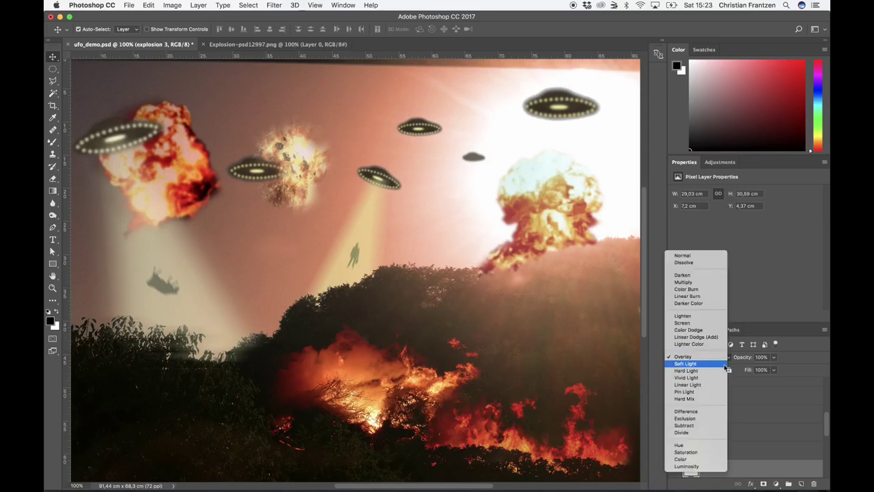
left_click(724, 365)
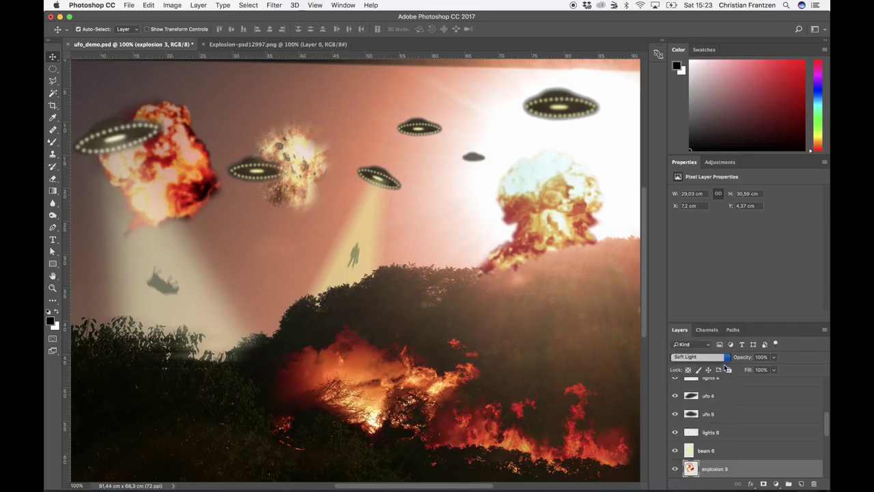
left_click(728, 359)
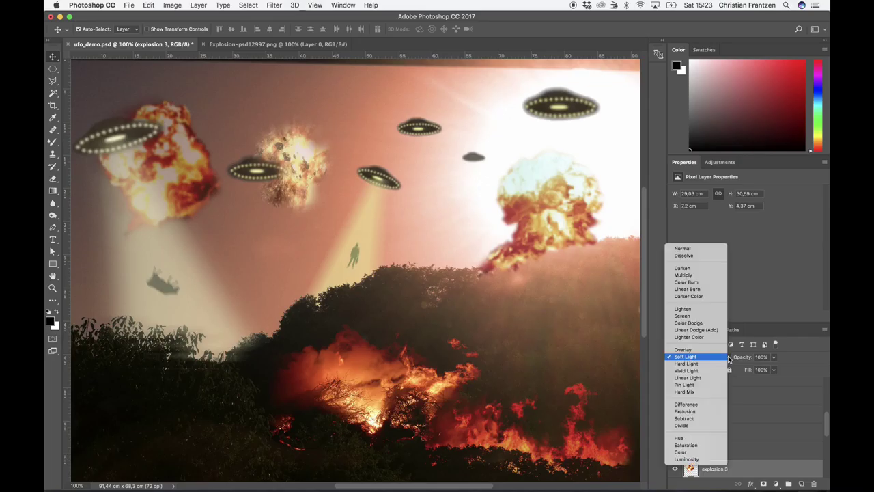
left_click(726, 365)
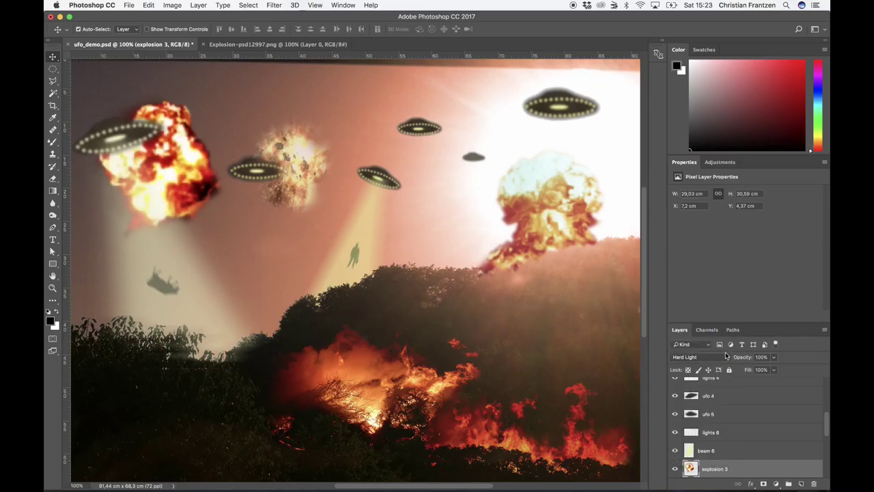
left_click(729, 358)
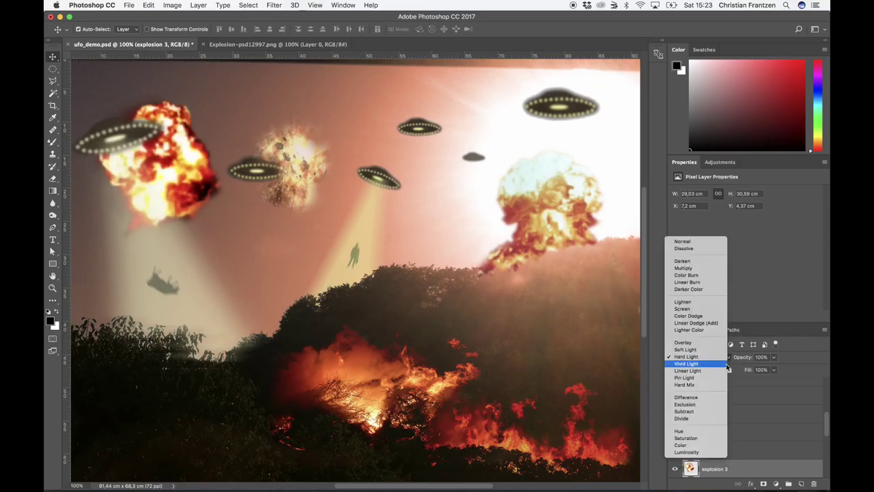
left_click(725, 364)
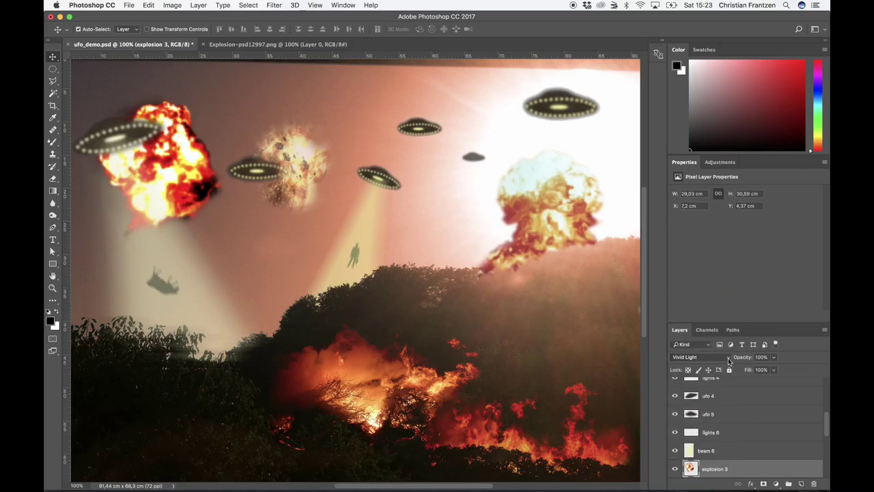
- Try the Linear Light, Pin Light and Hard Mix blend modes on the explosion 3 layer
left_click(729, 360)
left_click(727, 367)
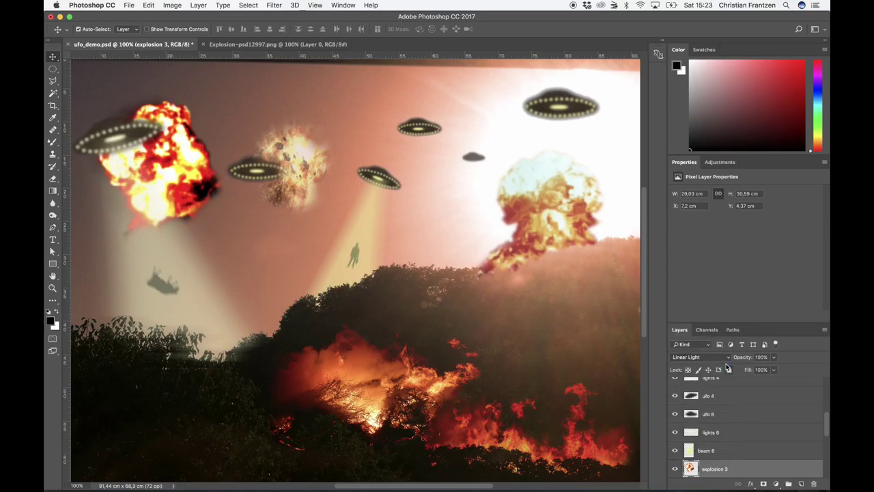
left_click(728, 358)
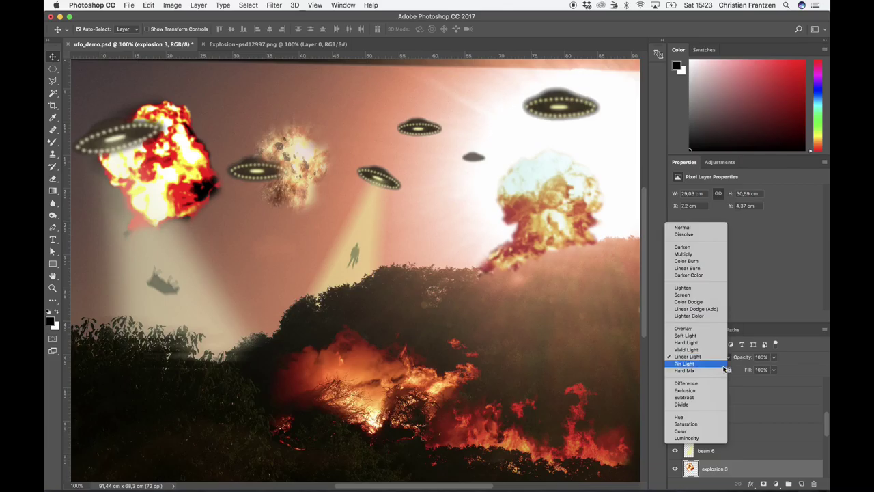
left_click(722, 366)
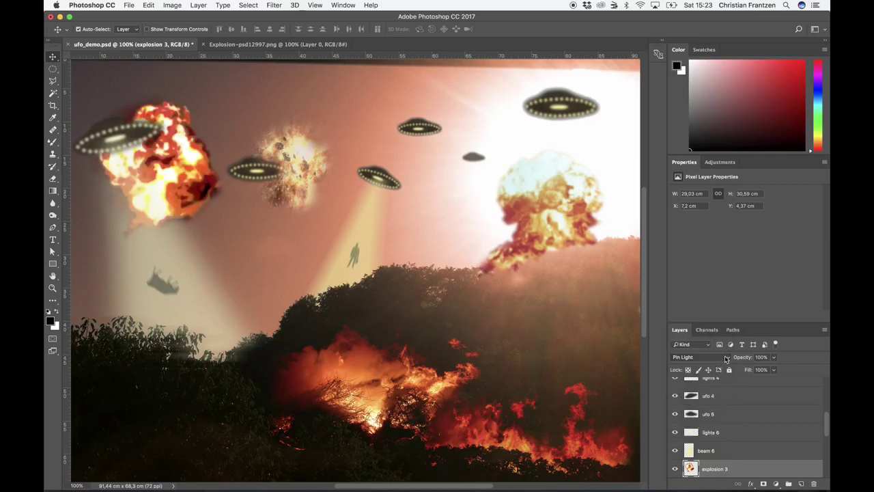
left_click(726, 359)
left_click(720, 364)
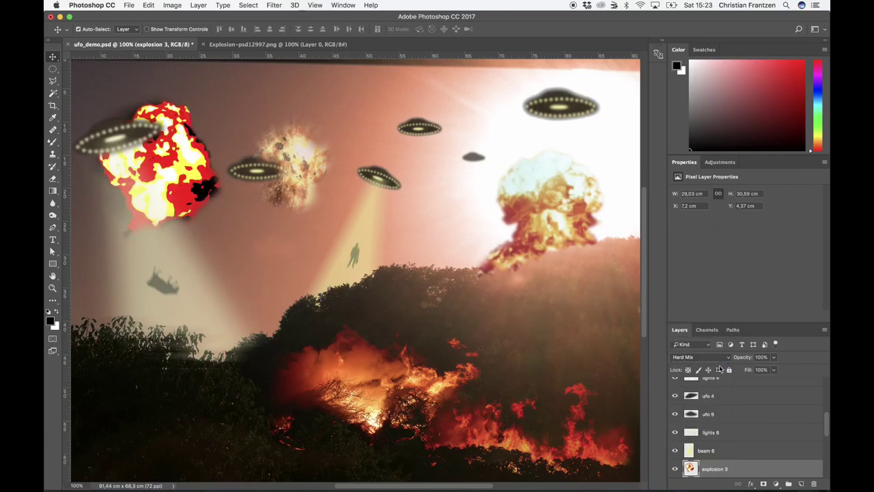
- Try the Hue, Saturation, Color and Luminosity blend modes on the explosion 3 layer
left_click(727, 359)
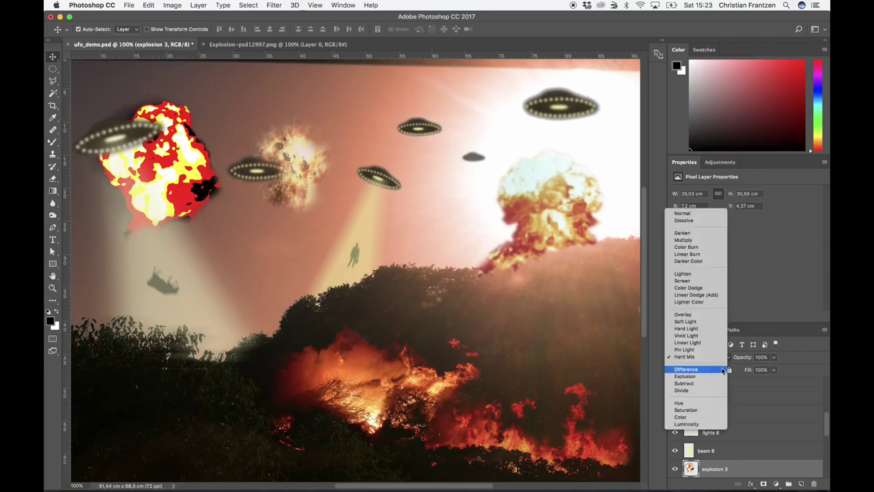
left_click(722, 404)
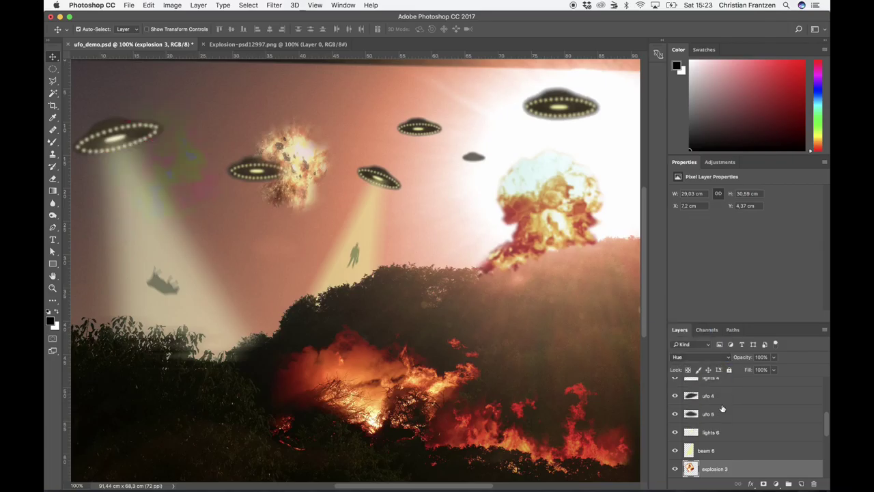
left_click(728, 359)
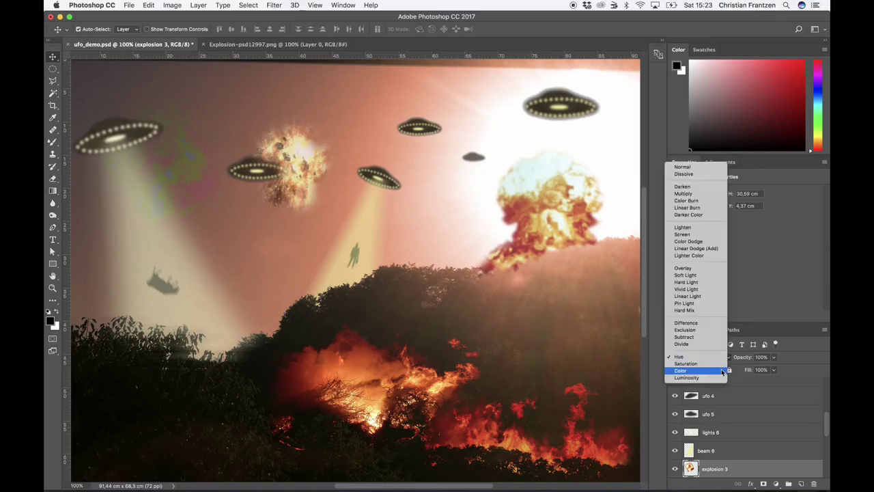
left_click(721, 363)
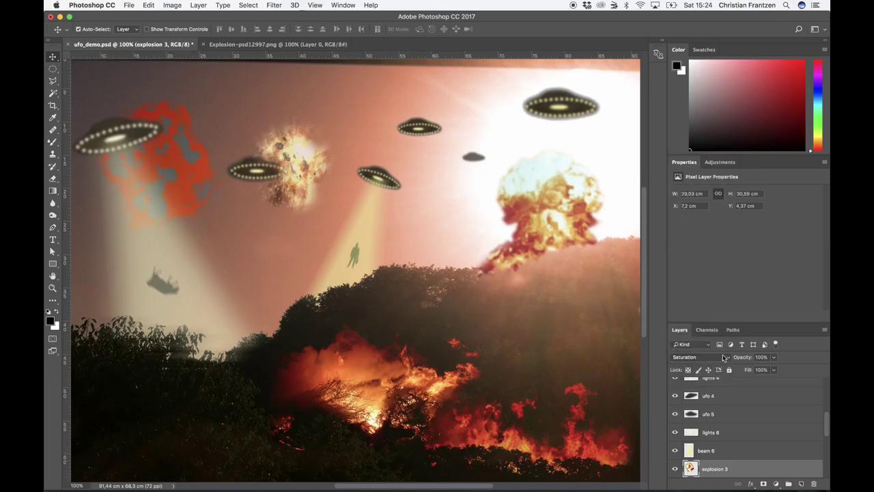
left_click(728, 360)
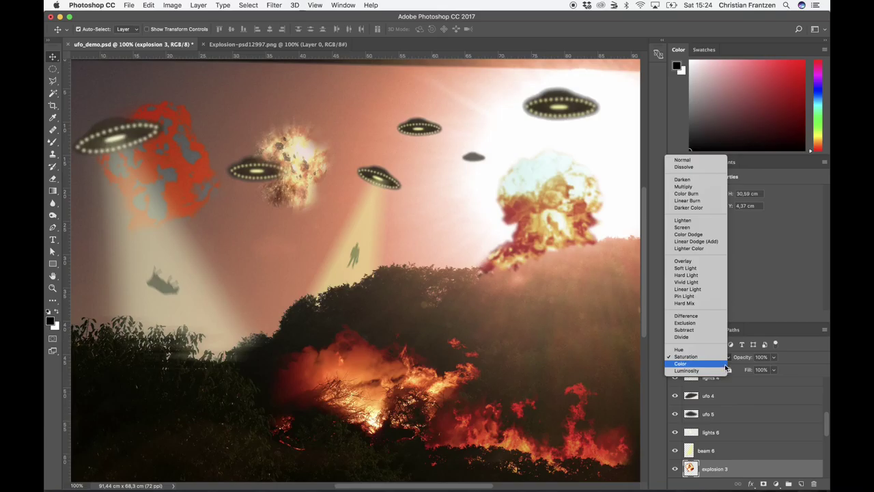
left_click(726, 364)
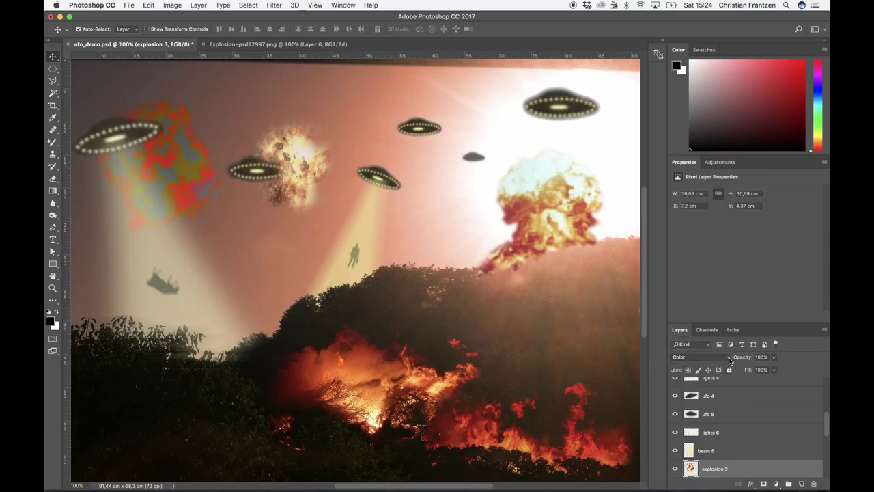
left_click(729, 360)
left_click(717, 363)
- Set the explosion 3 layer's blend mode back to Screen and lower its opacity to 71%
left_click(729, 359)
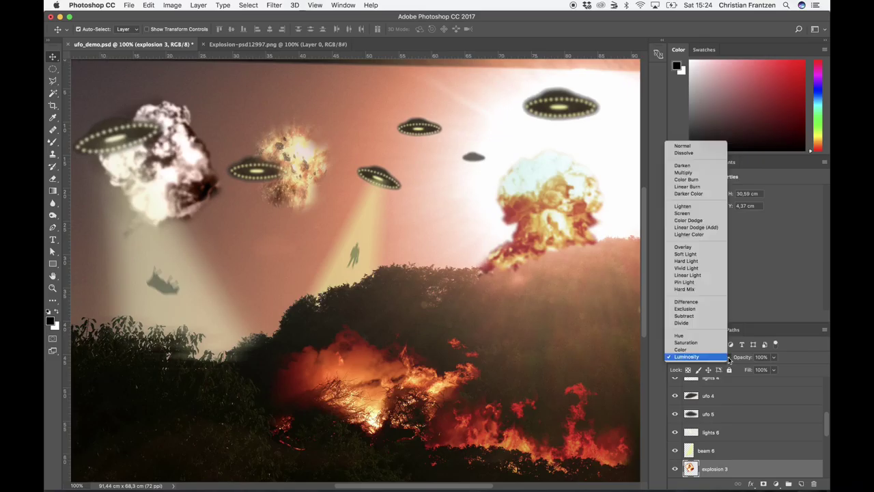
left_click(699, 214)
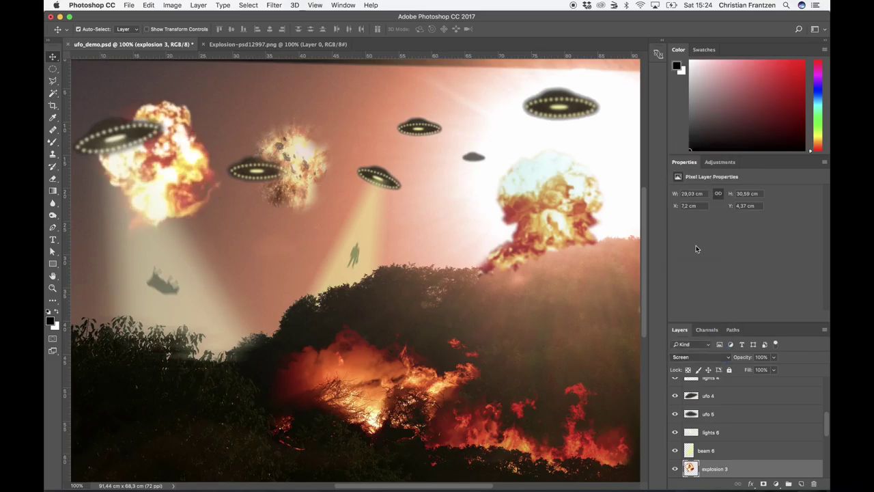
left_click(775, 357)
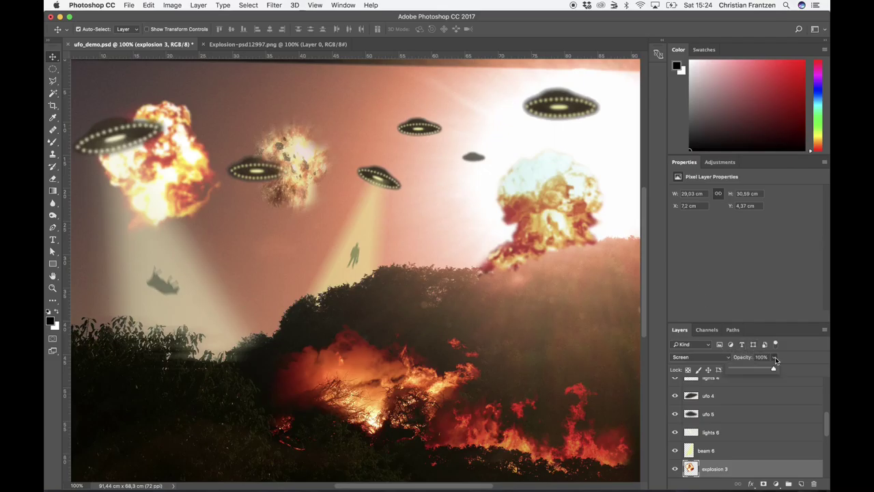
left_click_drag(773, 370, 761, 372)
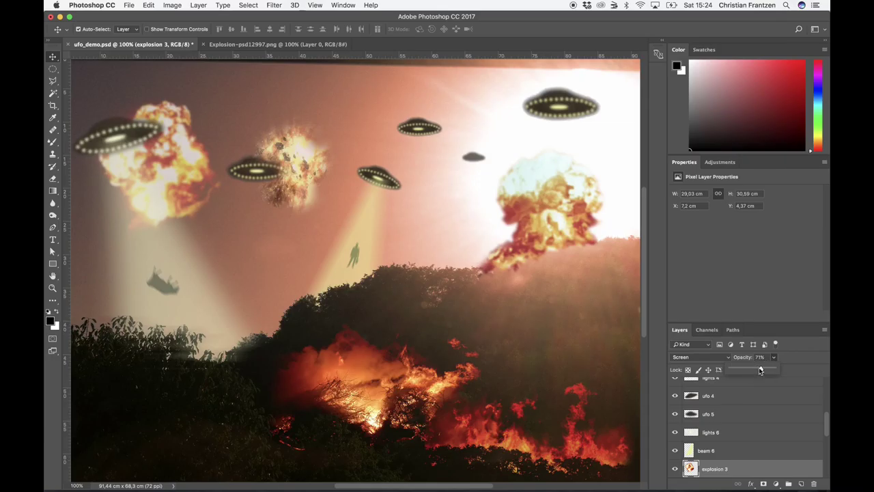
- Skew the explosion 3 layer by pulling its two right corners inward and upward, narrowing it to about 90% width
left_click(150, 5)
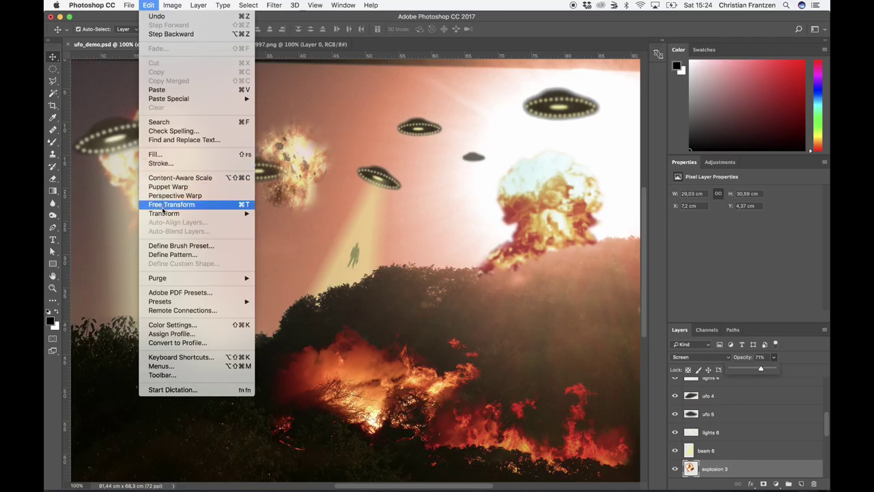
mouse_move(165, 214)
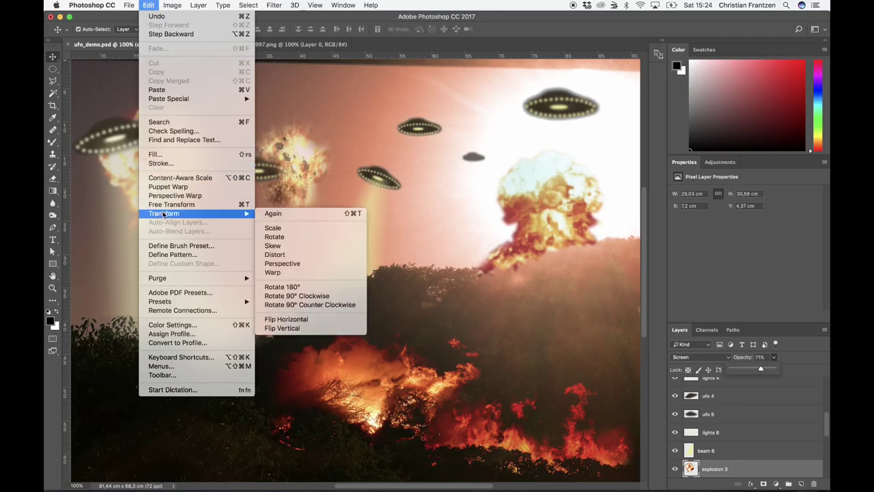
left_click(279, 247)
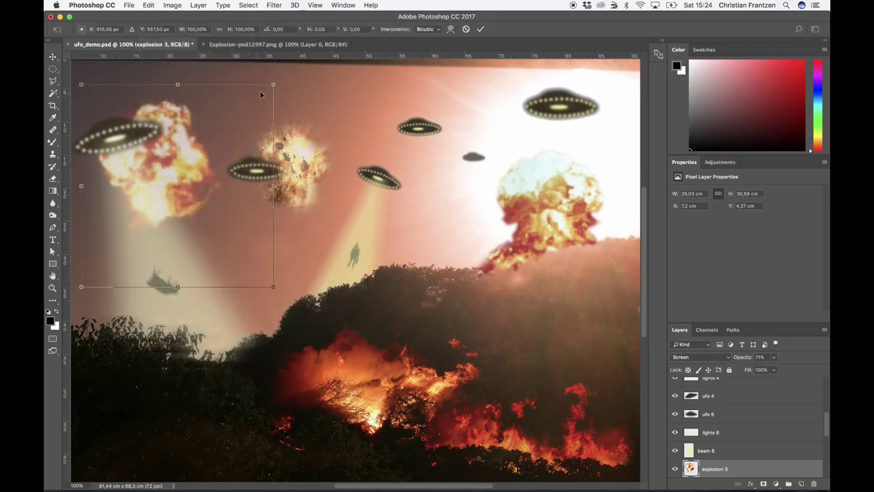
left_click_drag(274, 86, 256, 77)
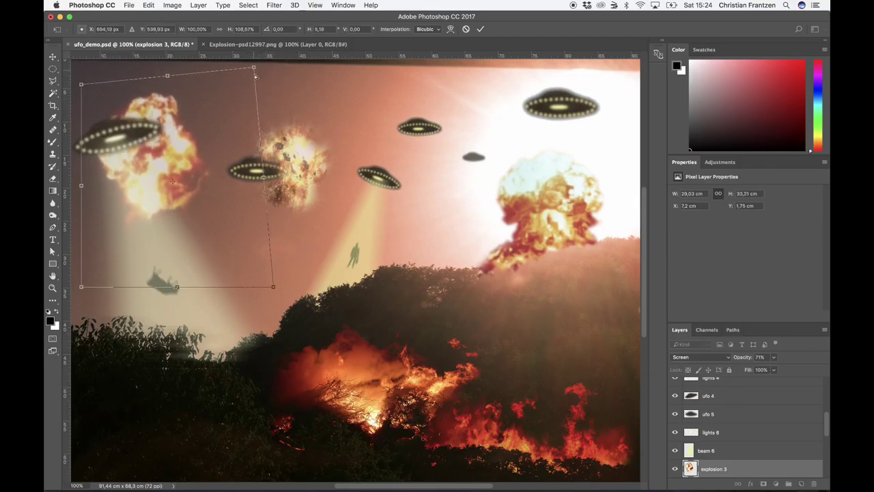
left_click_drag(273, 287, 252, 262)
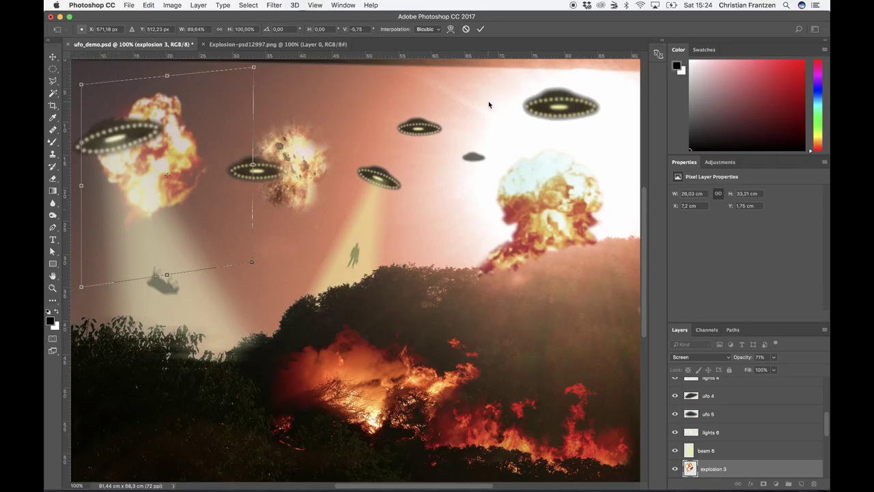
left_click(480, 29)
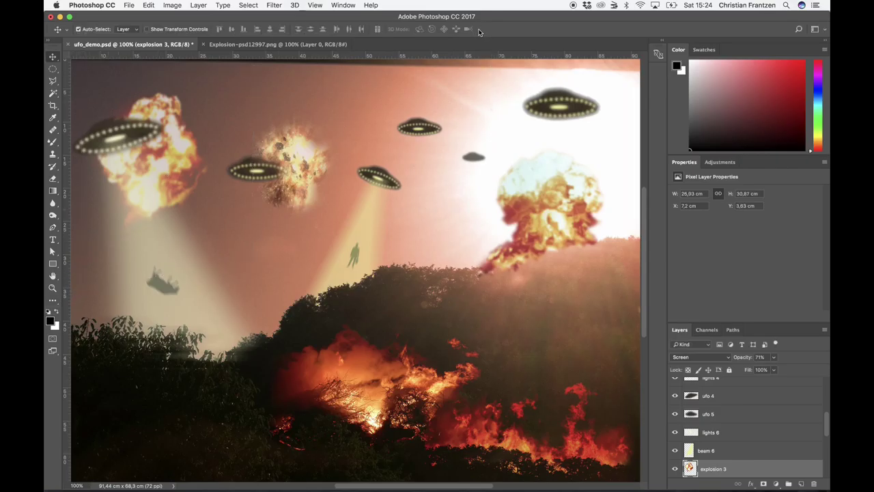
- Scale the explosion 3 layer down to about 91% in width and height, keeping its upper-left corner in place
left_click(145, 7)
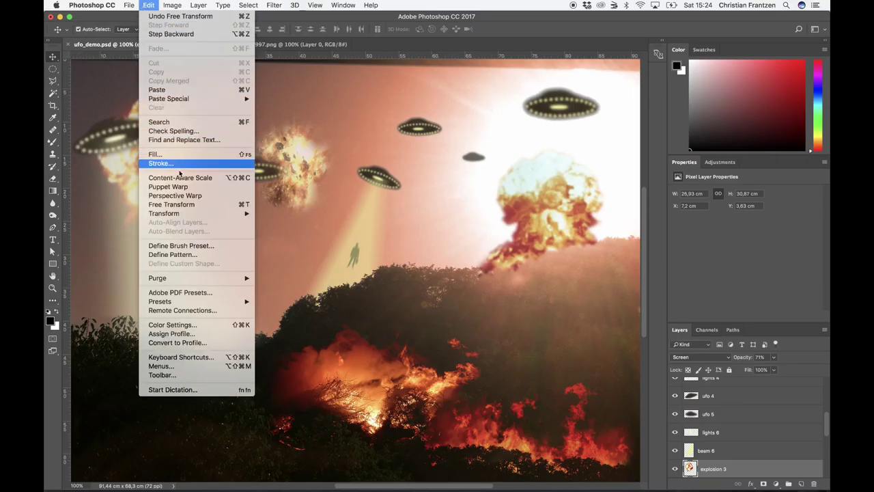
mouse_move(182, 215)
left_click(283, 229)
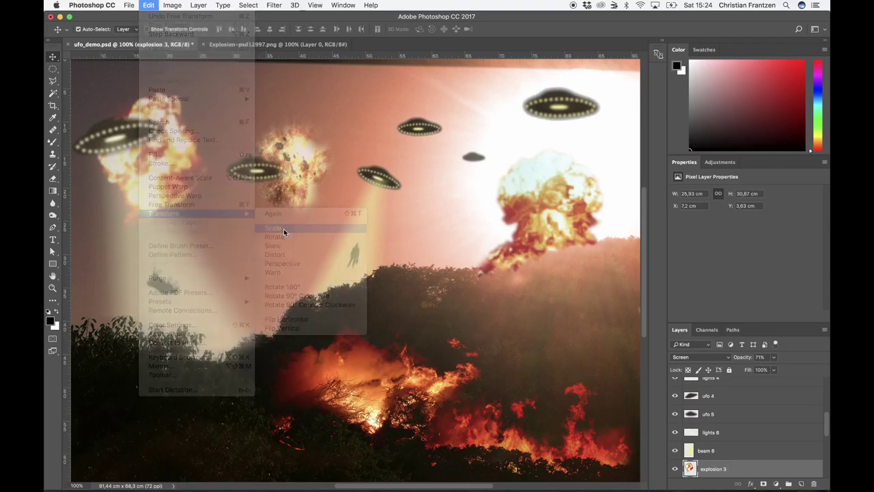
left_click_drag(252, 283, 236, 265)
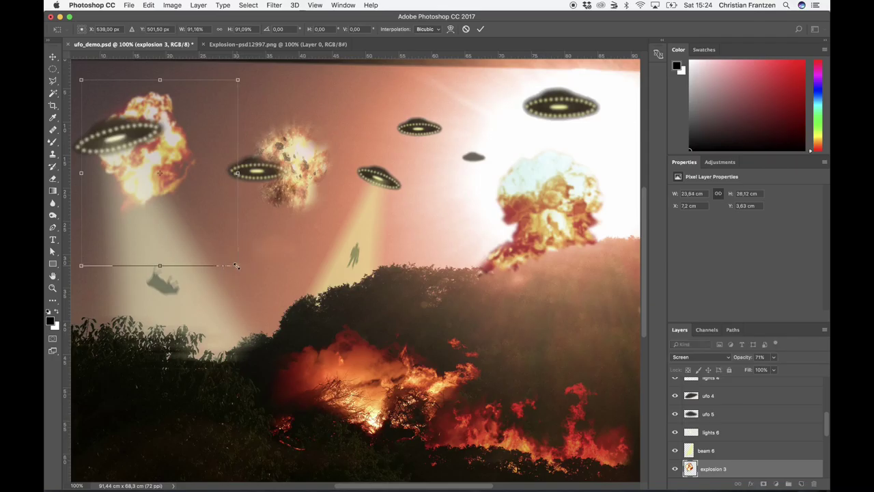
key("Return")
- Move the explosion 3 layer up and slightly right behind the leftmost UFO, and save the document
left_click_drag(172, 153, 179, 134)
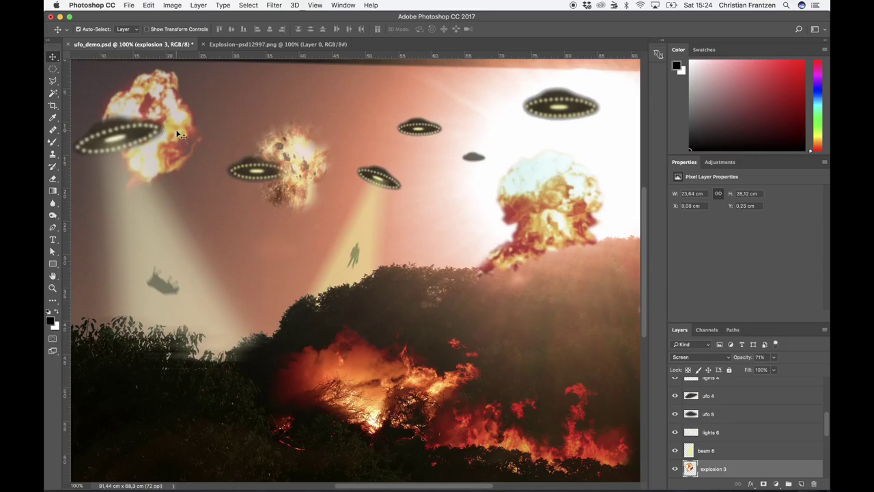
left_click(130, 6)
left_click(133, 95)
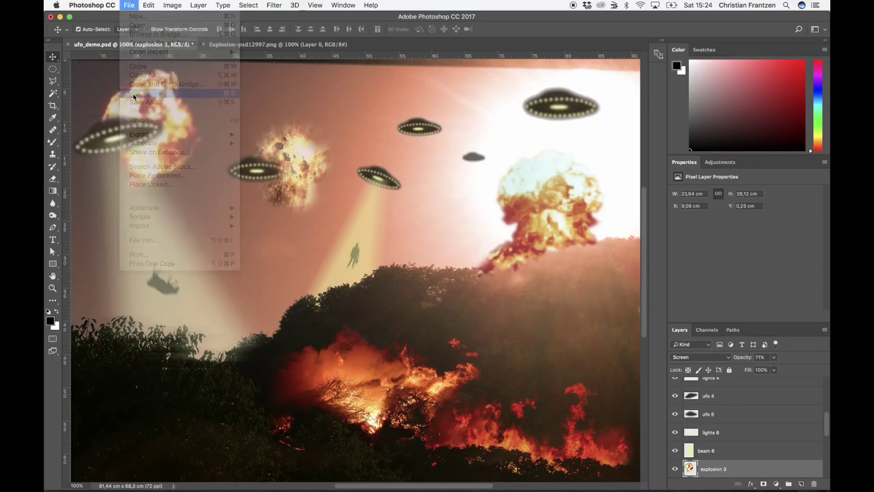